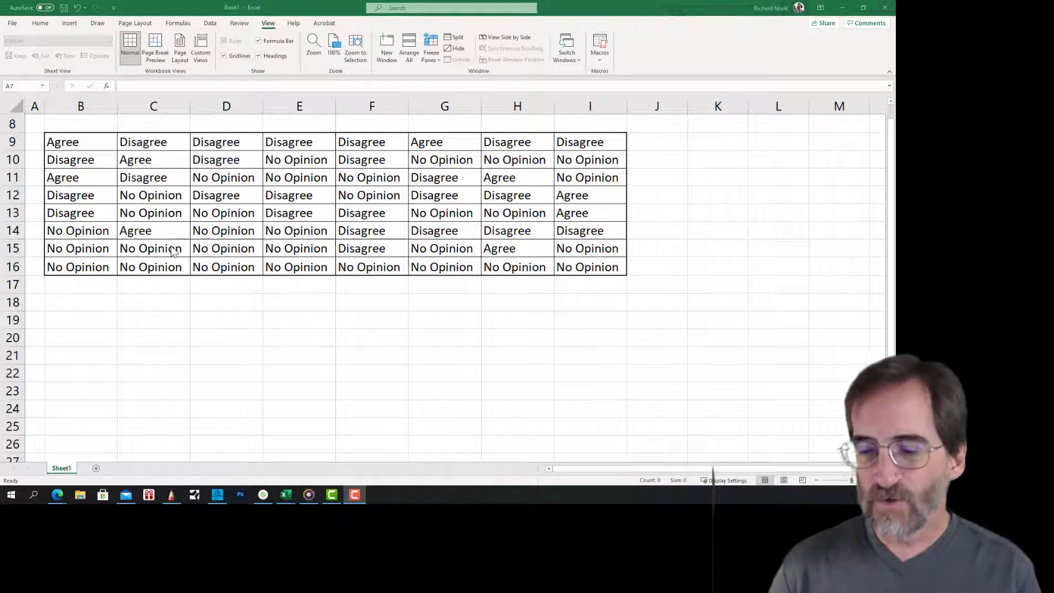
- Enter the labels Agree, Disagree and No Opinion in cells B18 to B20 below the response table
click(87, 302)
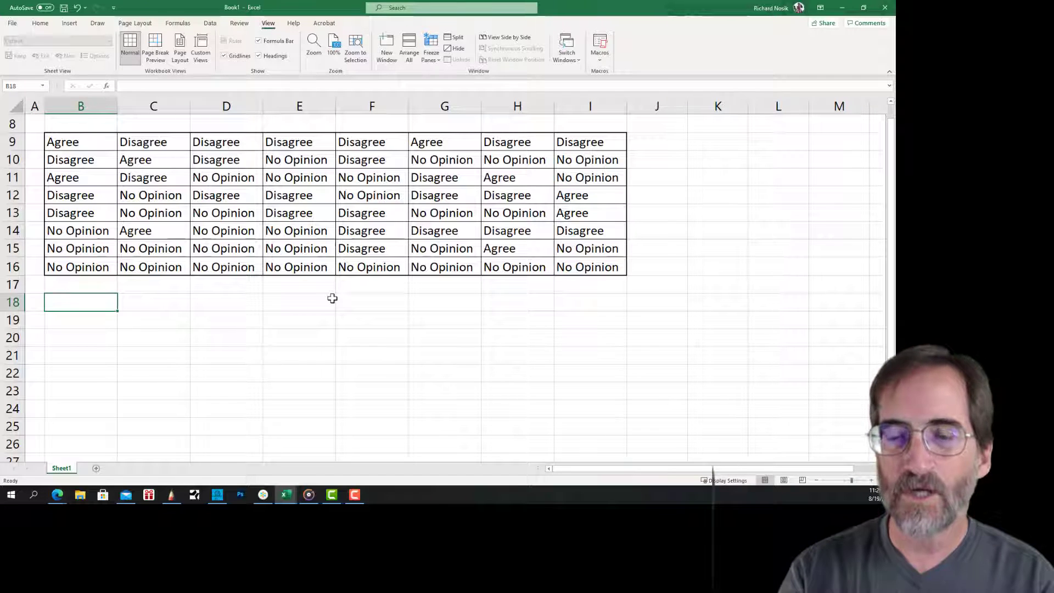
text(Agree)
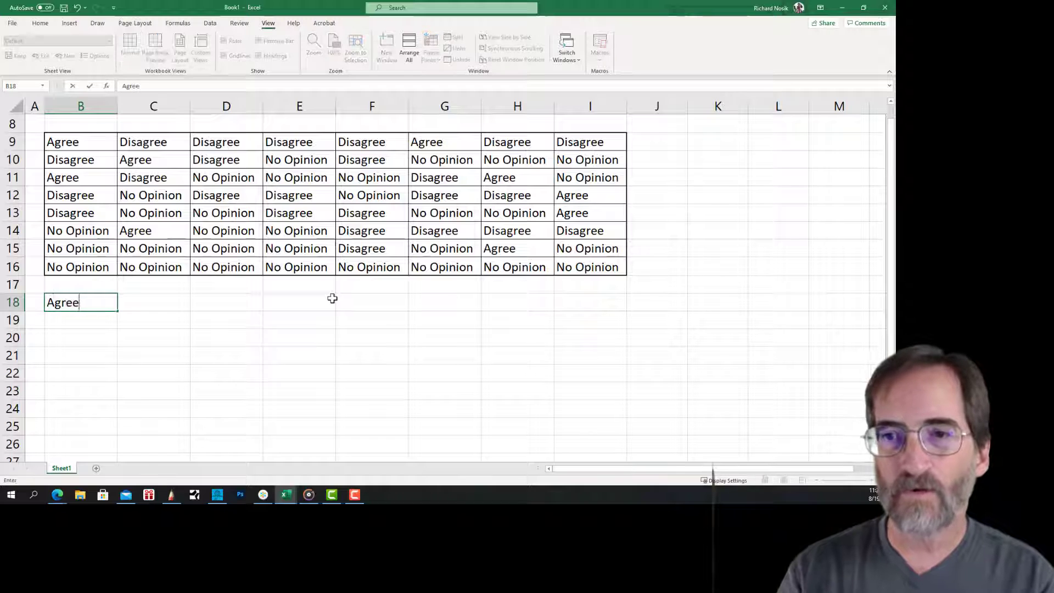
key(Return)
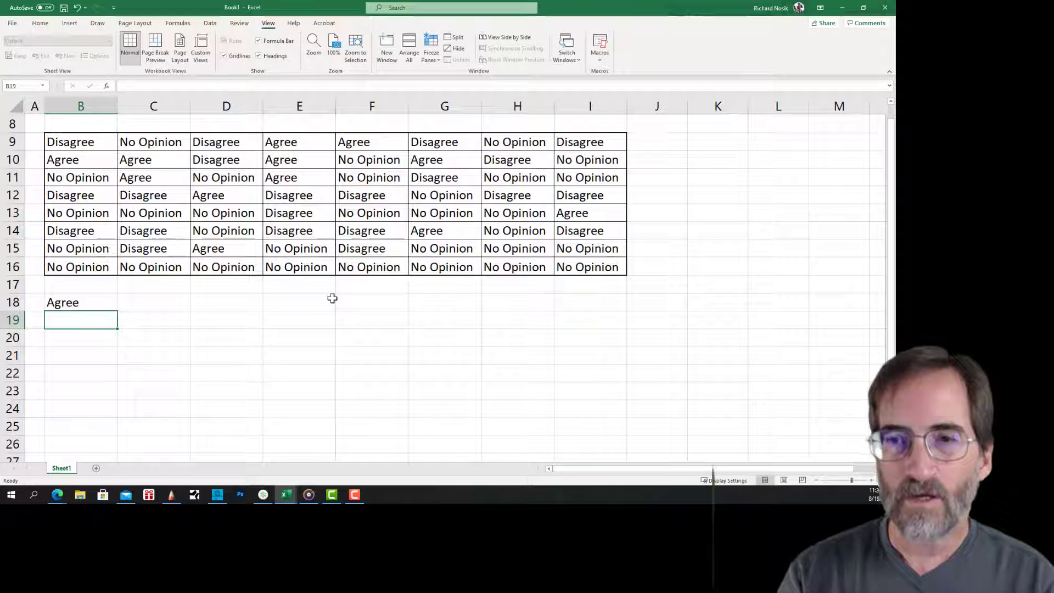
text(Disagree)
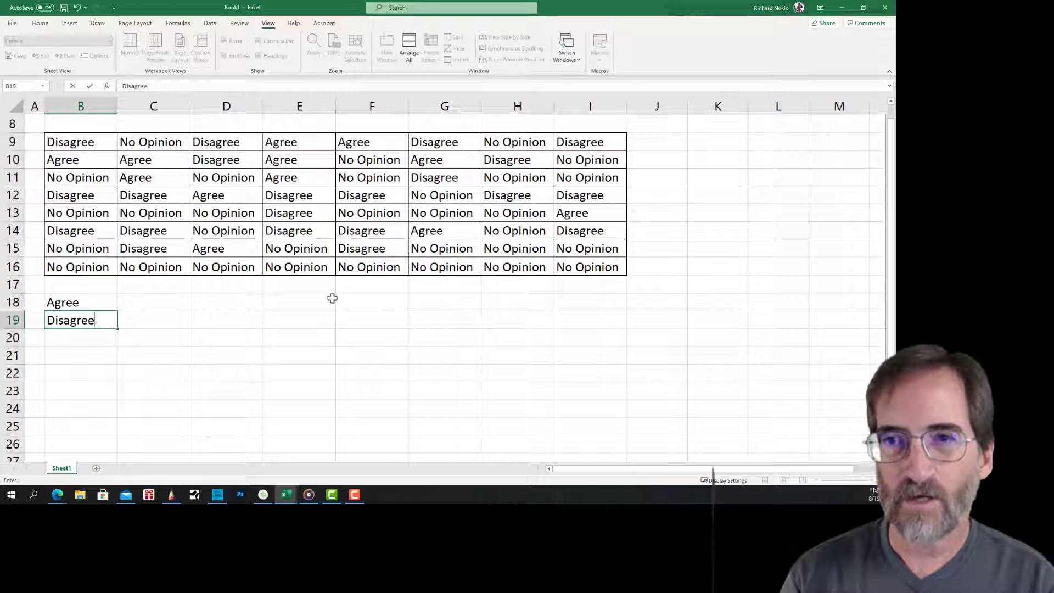
key(Return)
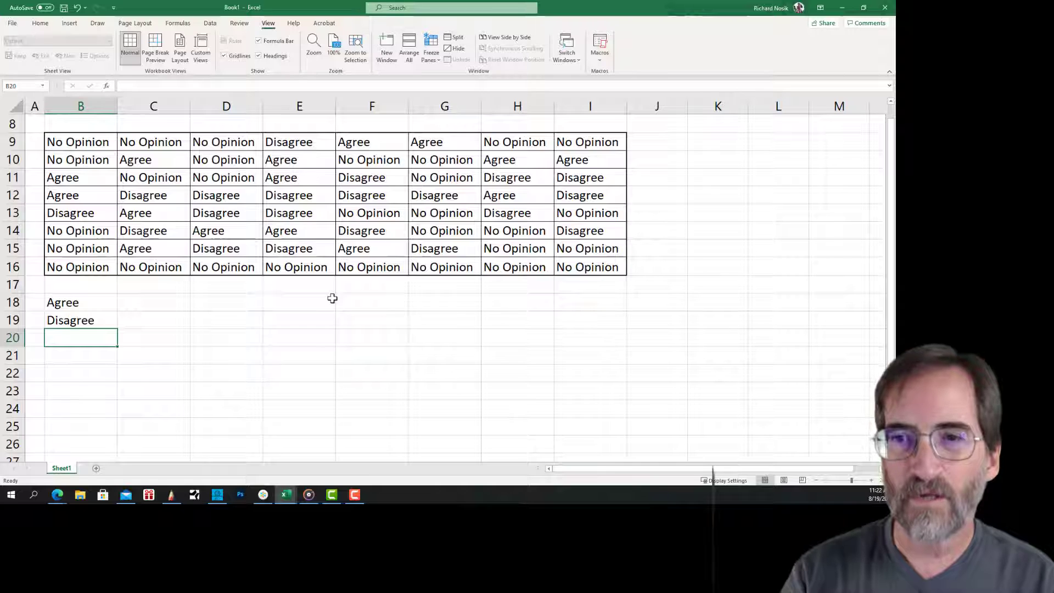
text(No Opin)
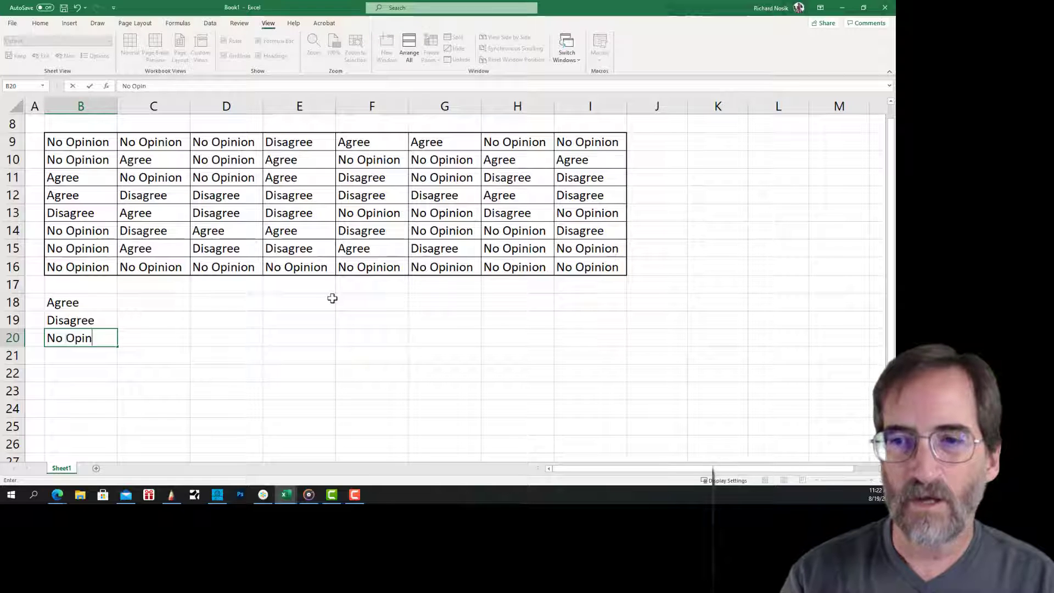
text(ion)
key(Return)
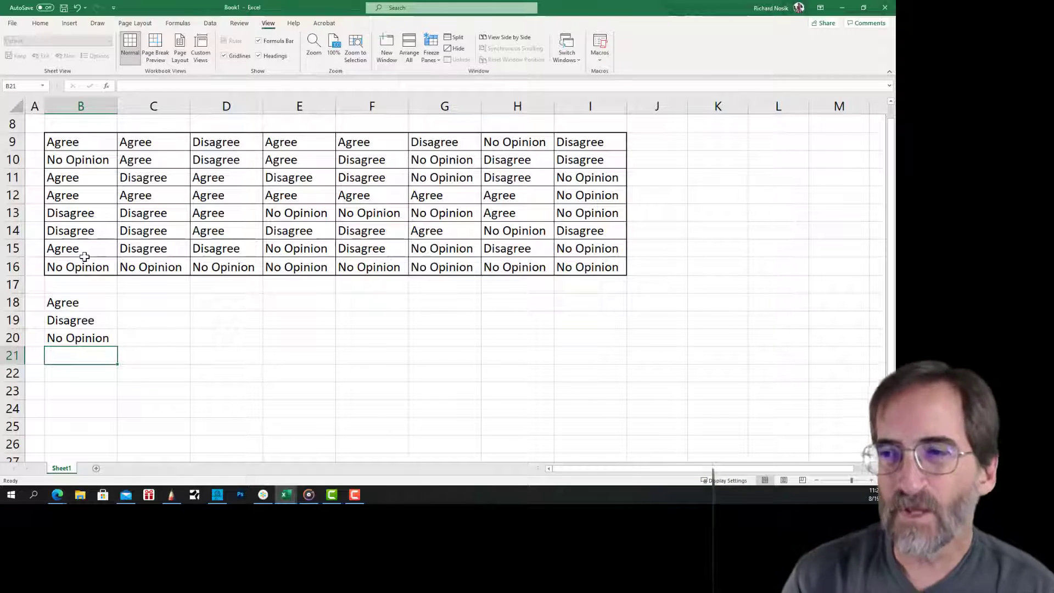
- Copy the response table in cells B9 to I16
click(94, 142)
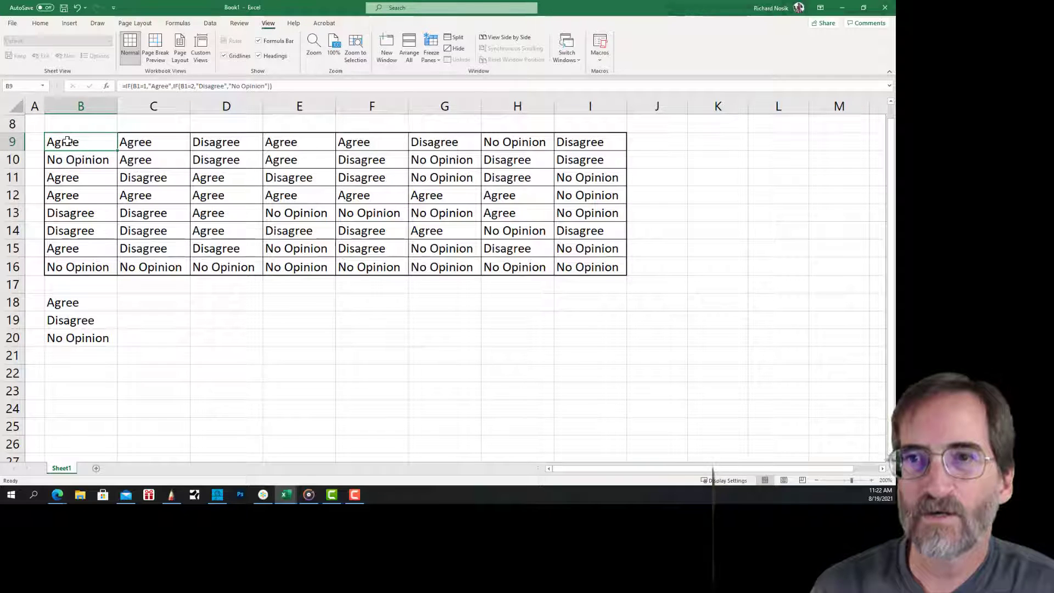
drag(67, 142, 582, 265)
key(ctrl+c)
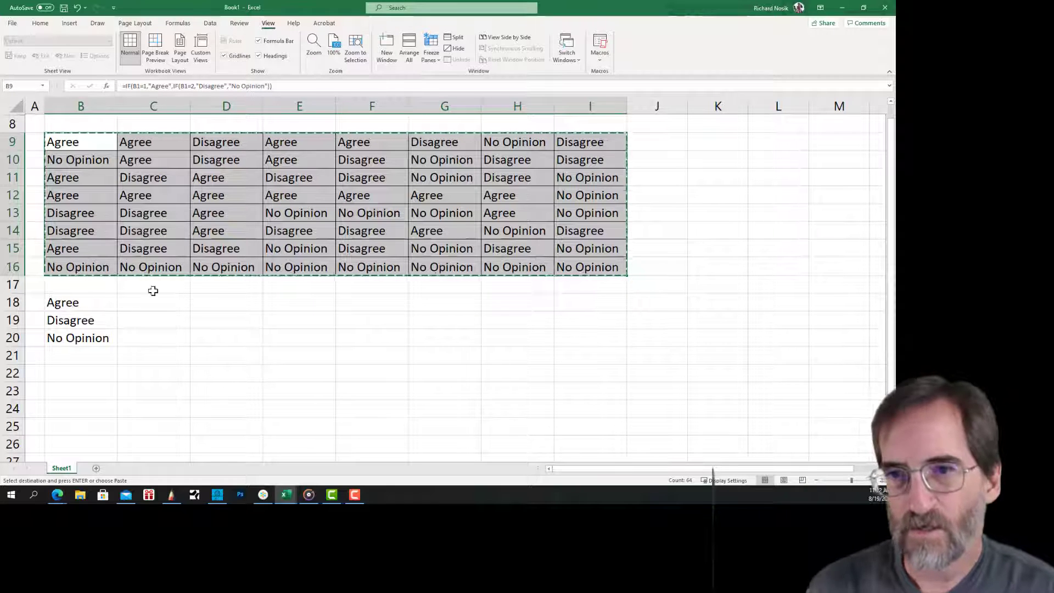
- Try to paste the copied responses as values into the whole of row 18, and autofit column A to its contents
click(14, 303)
right_click(14, 302)
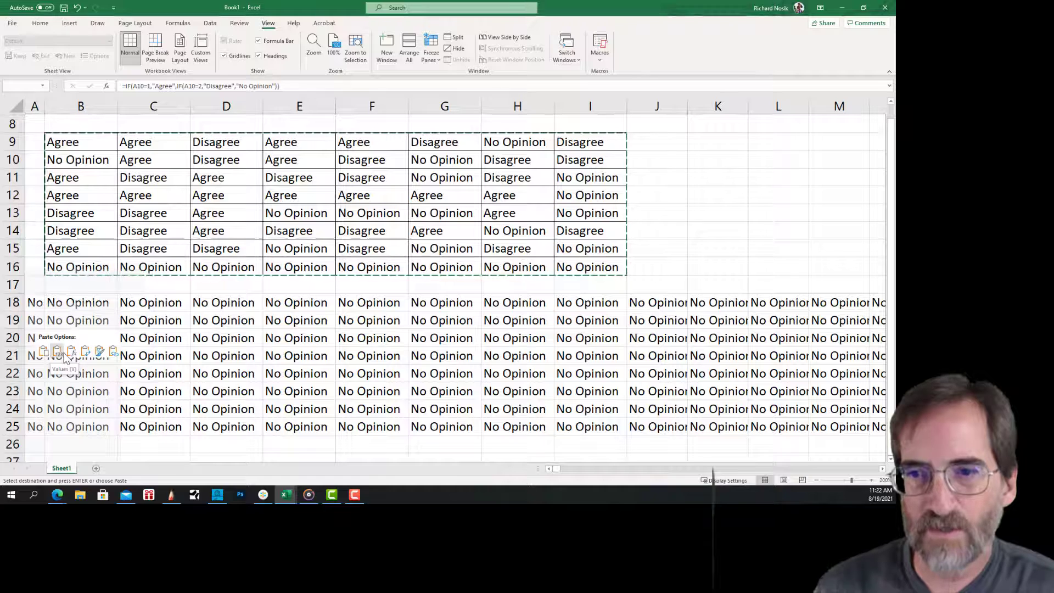
click(64, 356)
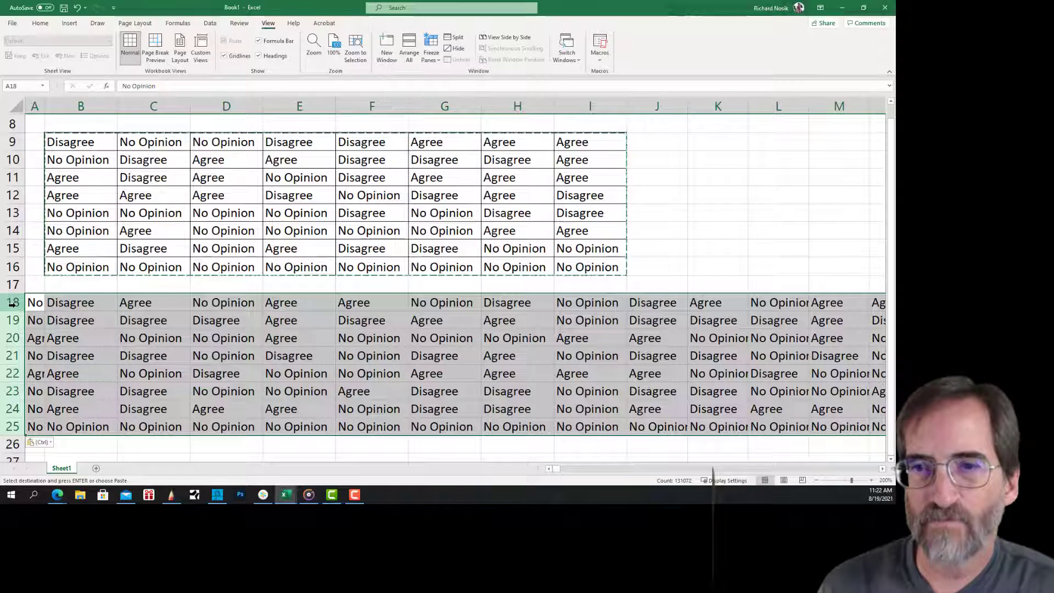
double_click(44, 104)
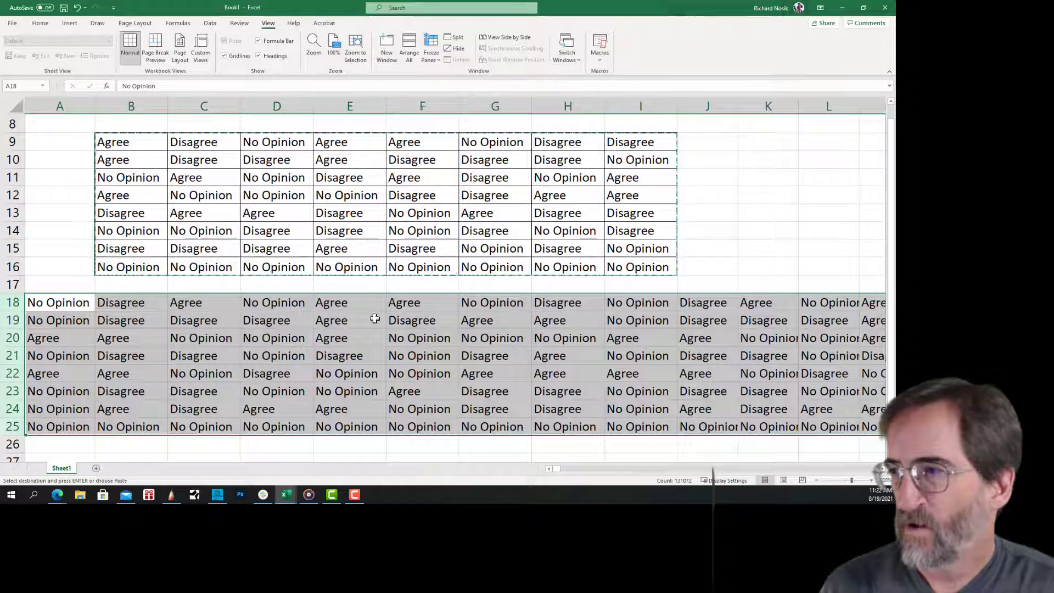
- Examine how far the pasted values extend across the columns, and undo the paste and the column width change
click(644, 391)
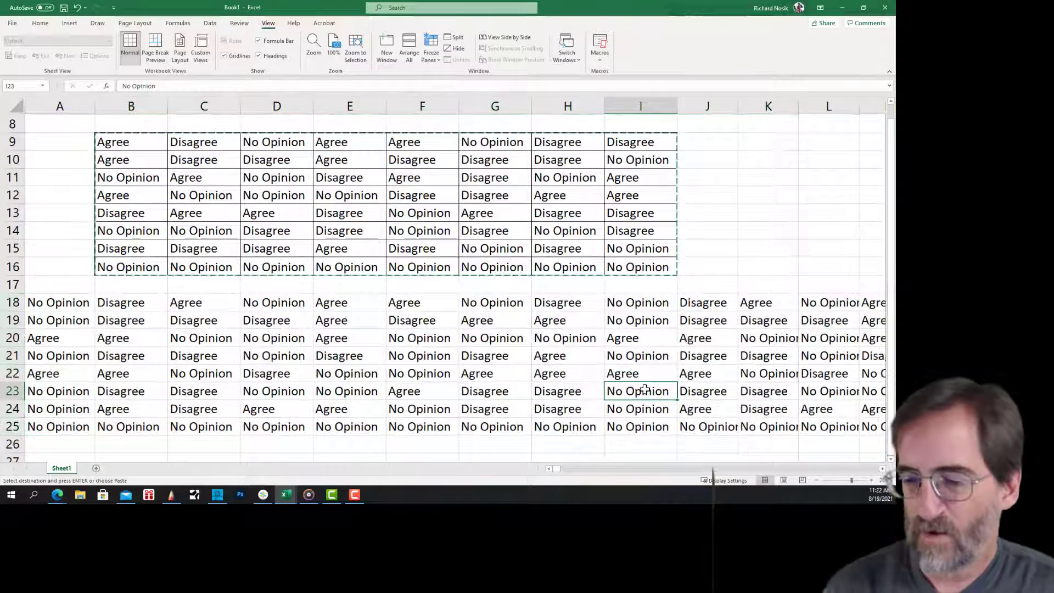
key(Right)
key(Right)
key(Right)
key(Right)
key(Right)
key(Right)
key(Right)
key(Right)
key(Right)
key(Right)
key(Right)
key(Right)
key(Right)
key(Right)
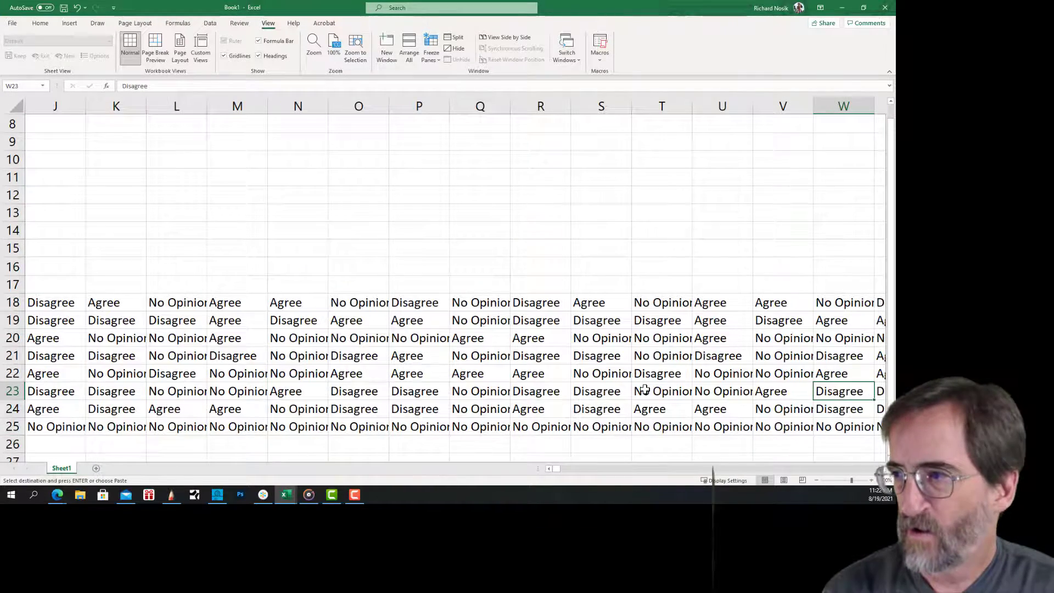
key(Right)
key(Right)
key(Right)
key(Right)
key(Right)
key(Right)
key(Right)
key(Right)
key(Right)
key(Right)
key(Right)
key(Right)
key(Right)
key(Right)
key(Right)
key(Right)
key(Right)
key(Right)
key(Right)
key(Right)
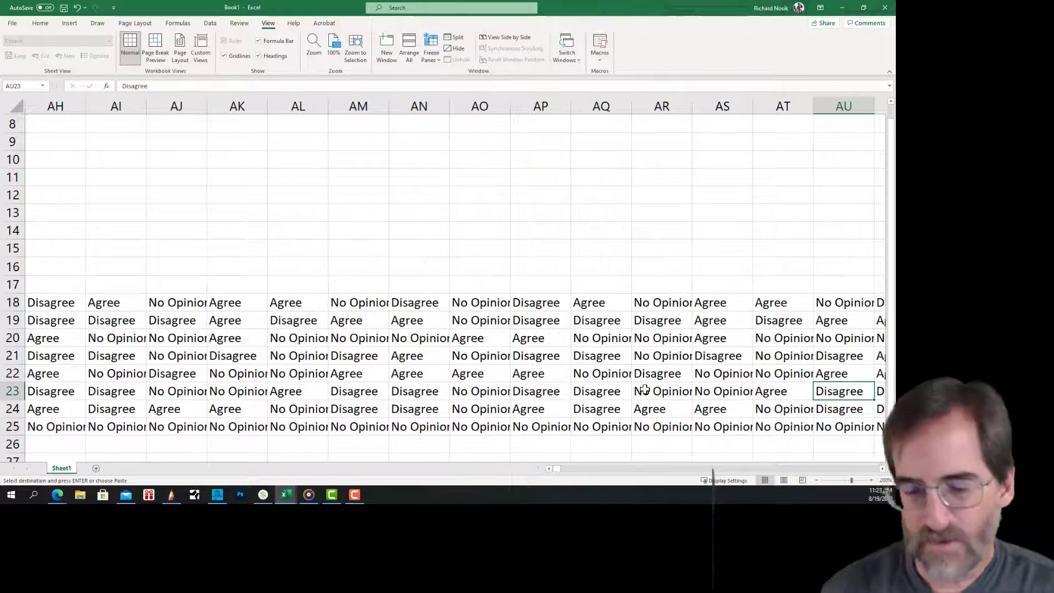
key(ctrl+z)
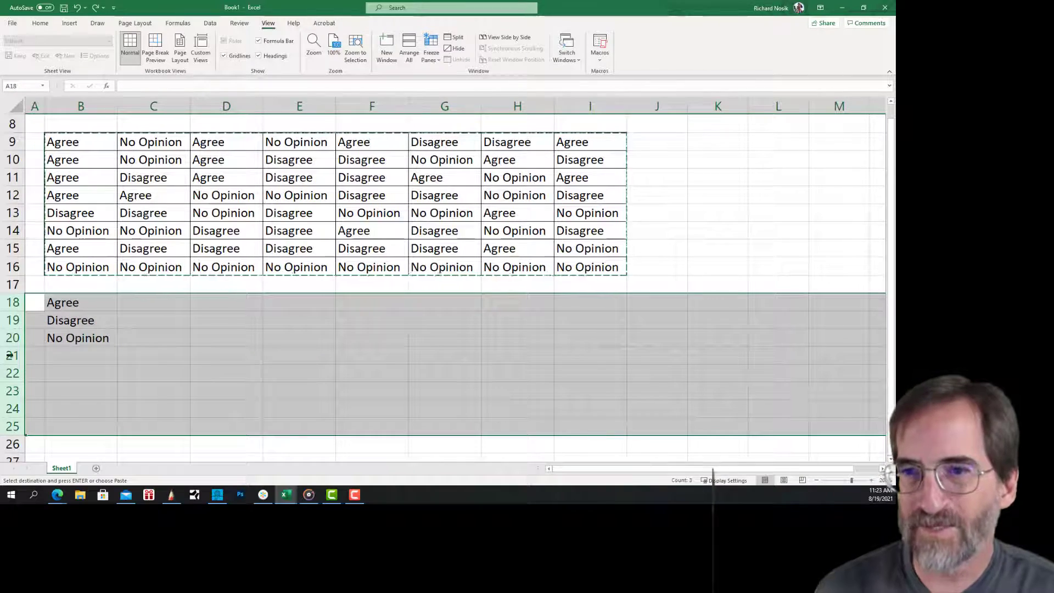
- Paste the copied responses as values only, starting at cell B18
click(59, 303)
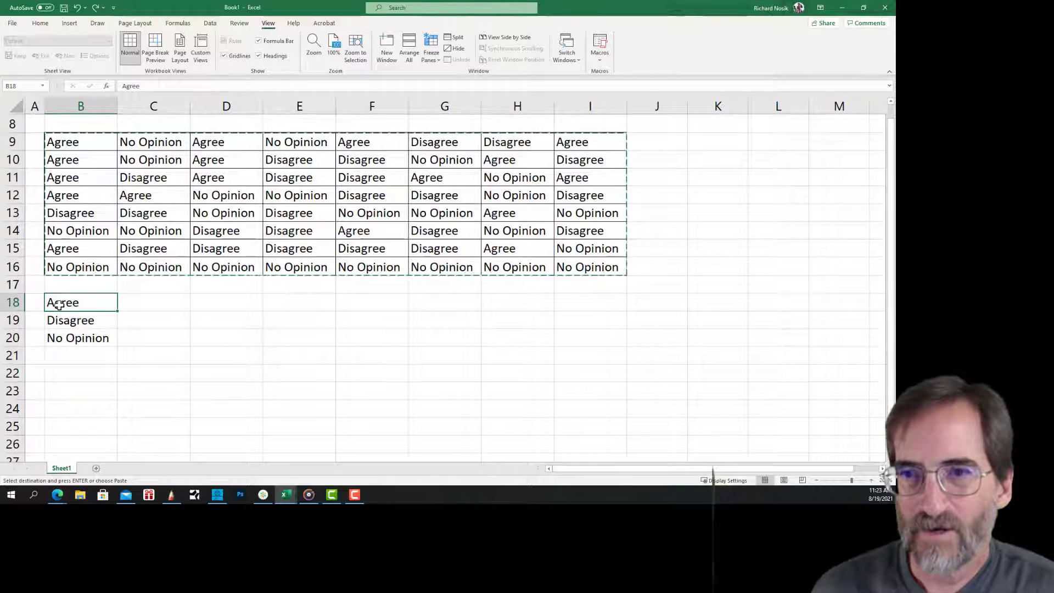
right_click(59, 305)
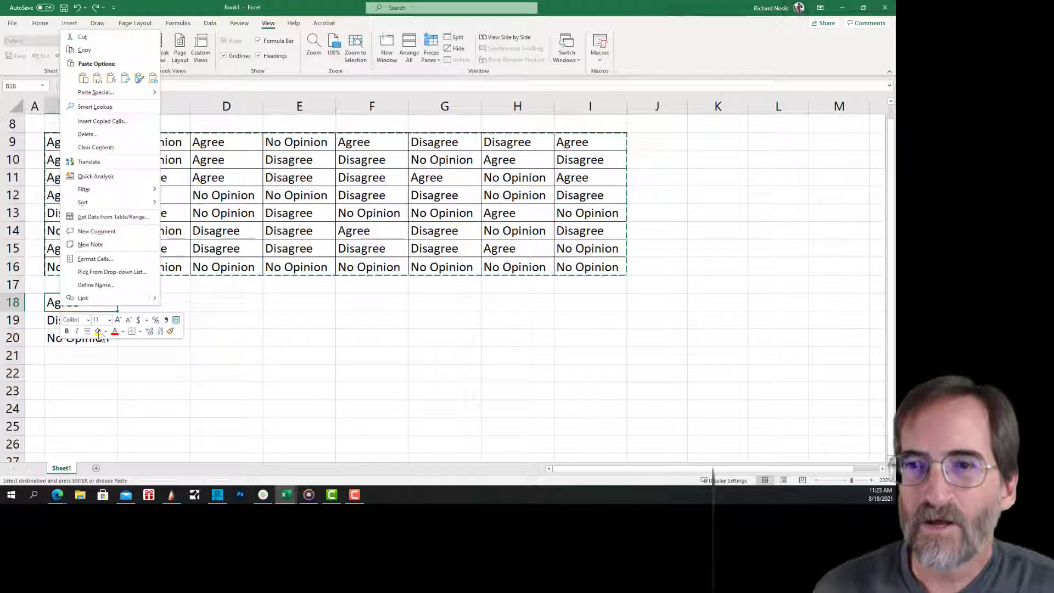
click(98, 81)
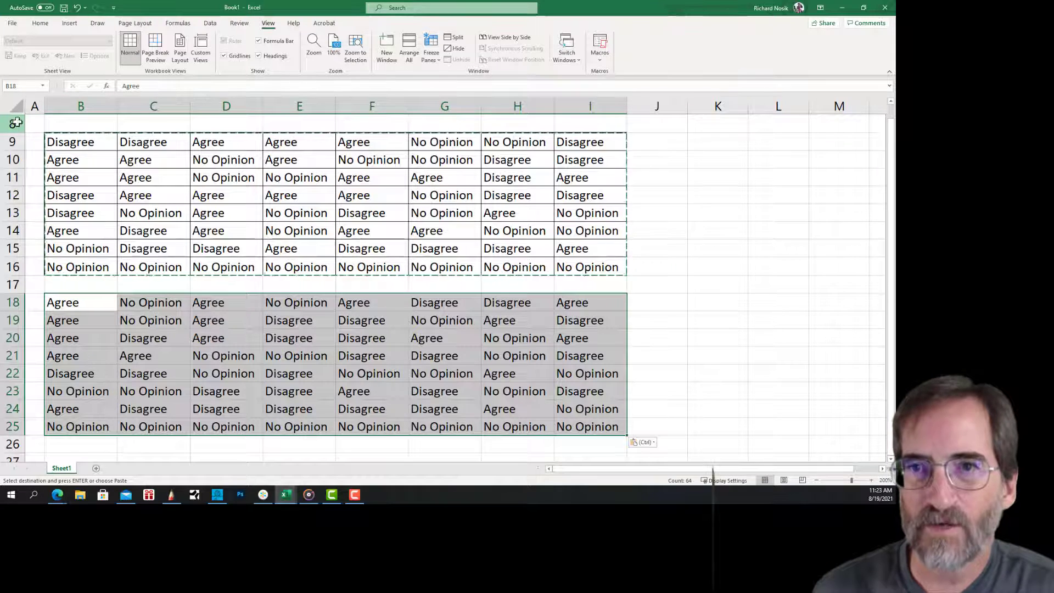
- Hide rows 8 to 17, which contain the formula-based response table
drag(15, 123, 27, 282)
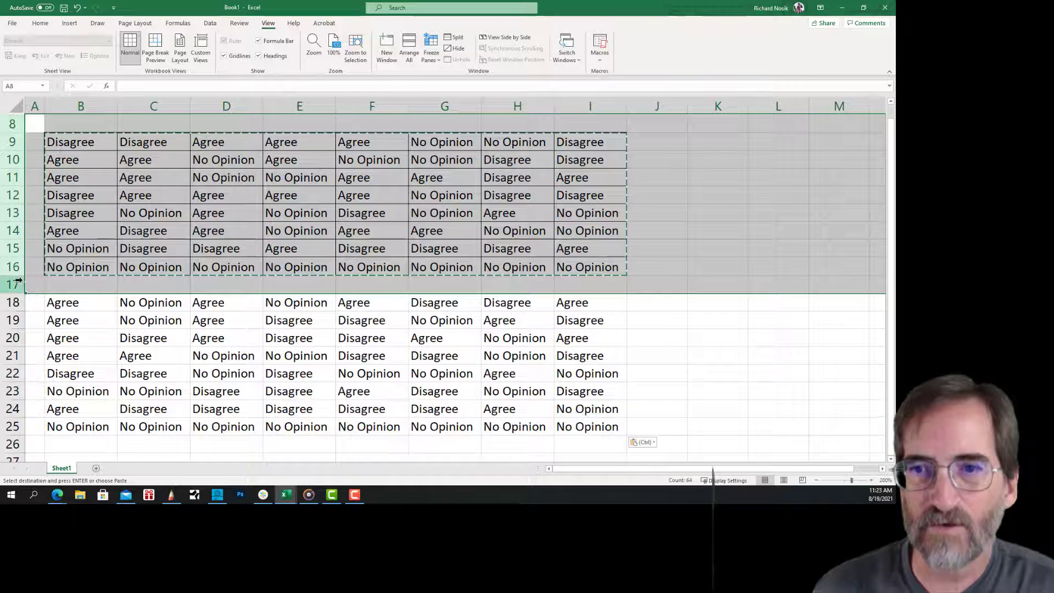
right_click(22, 280)
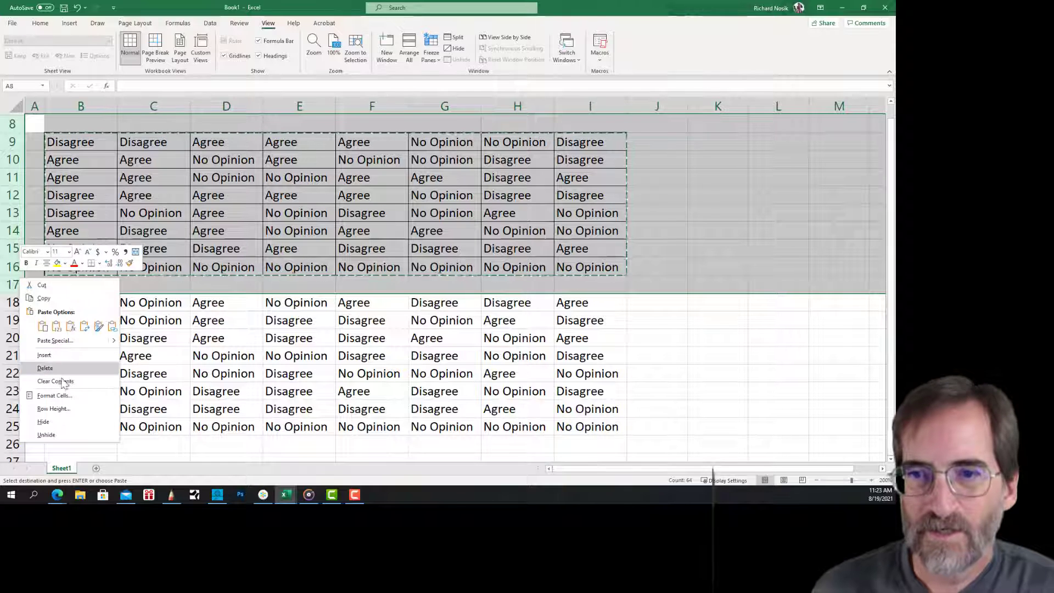
click(56, 423)
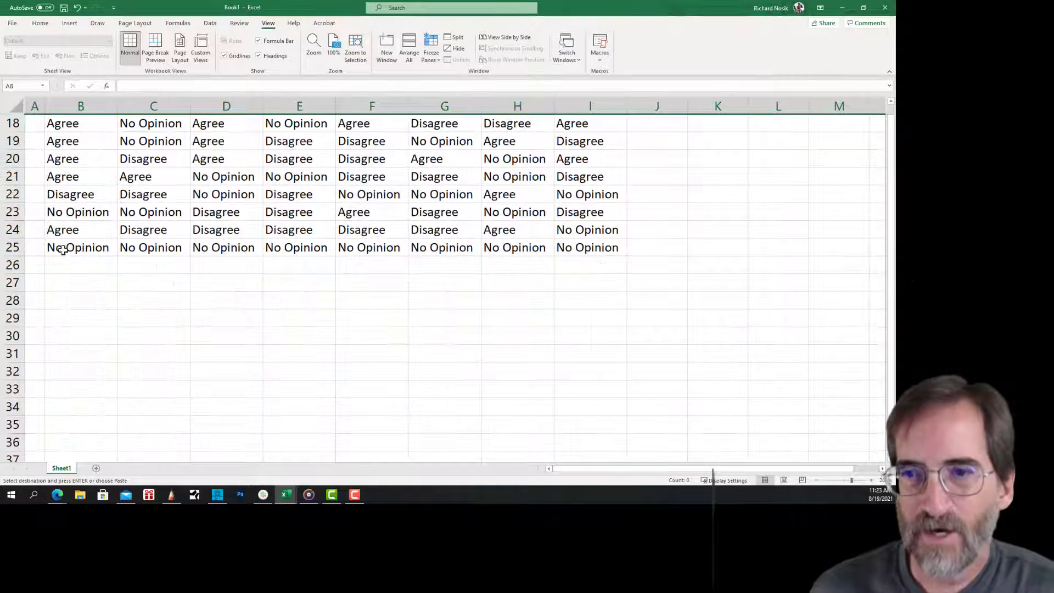
- Enter the labels Agree, Disagree and No Opinion in cells B27 to B29 below the pasted responses
click(78, 282)
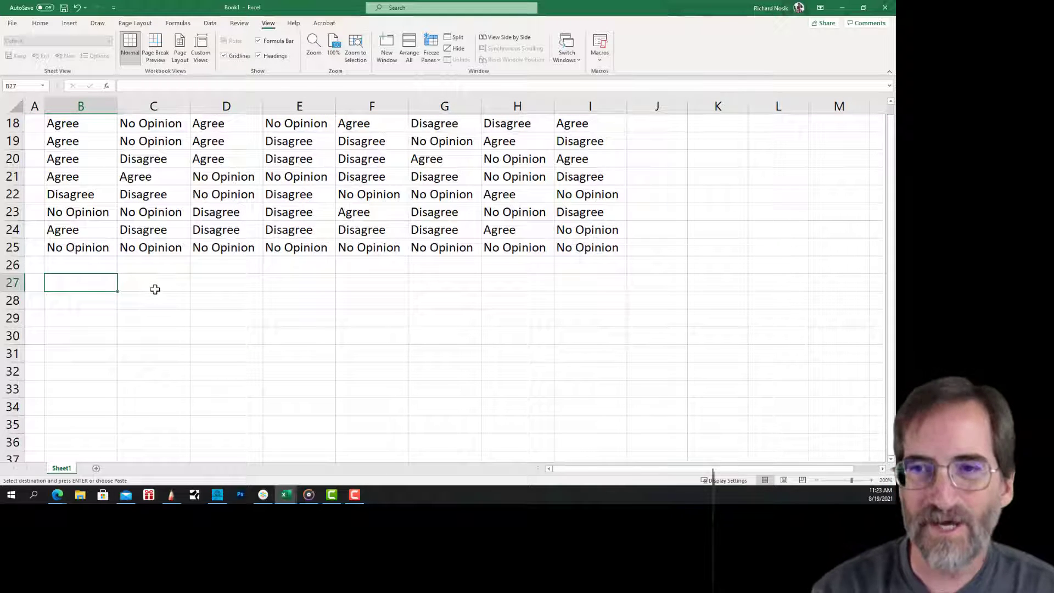
text(Agree)
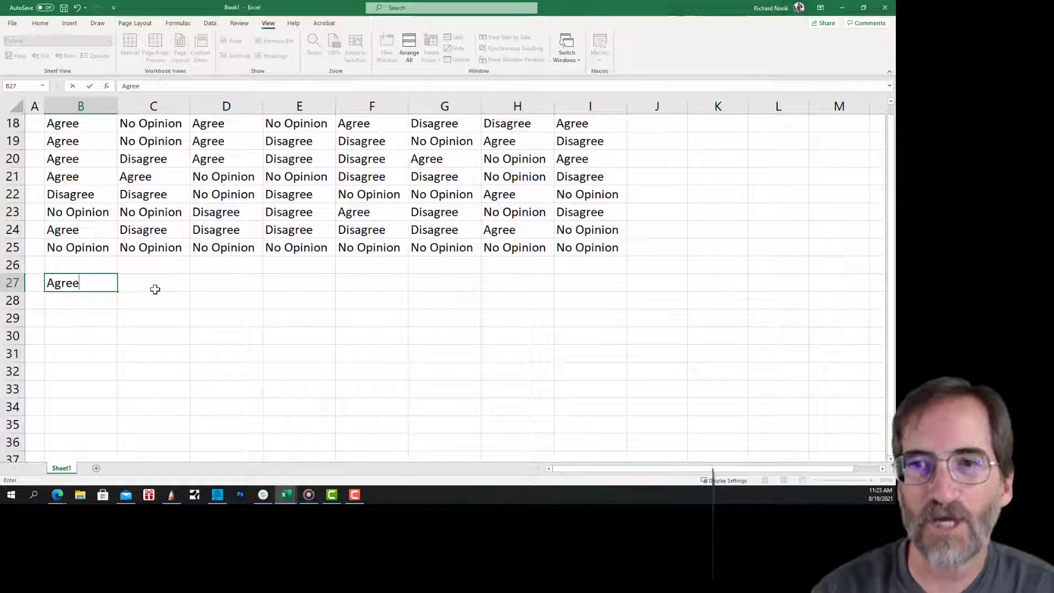
key(Return)
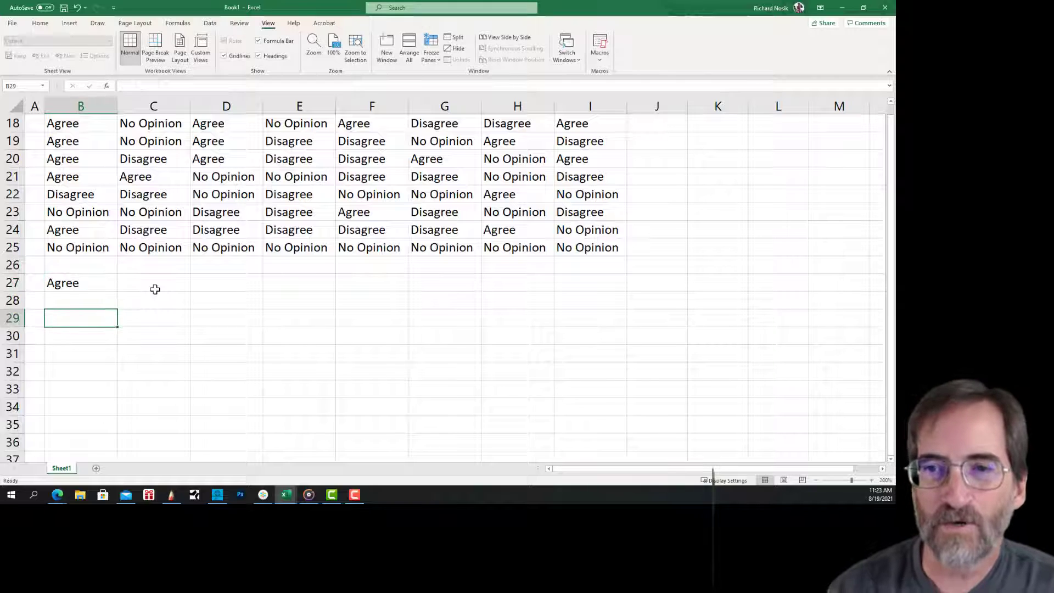
text(Disagree)
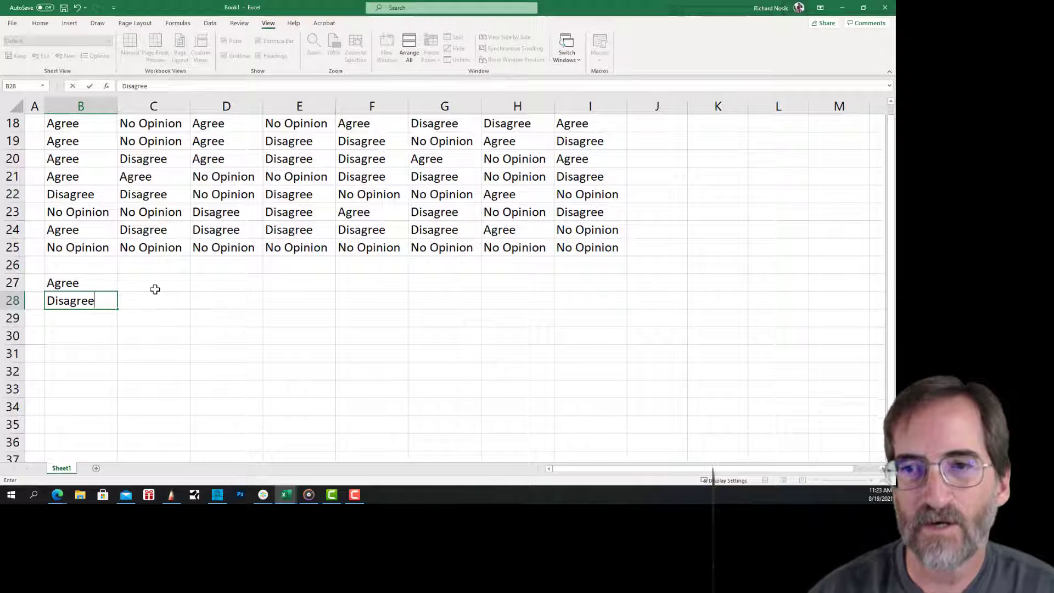
key(Return)
text(No )
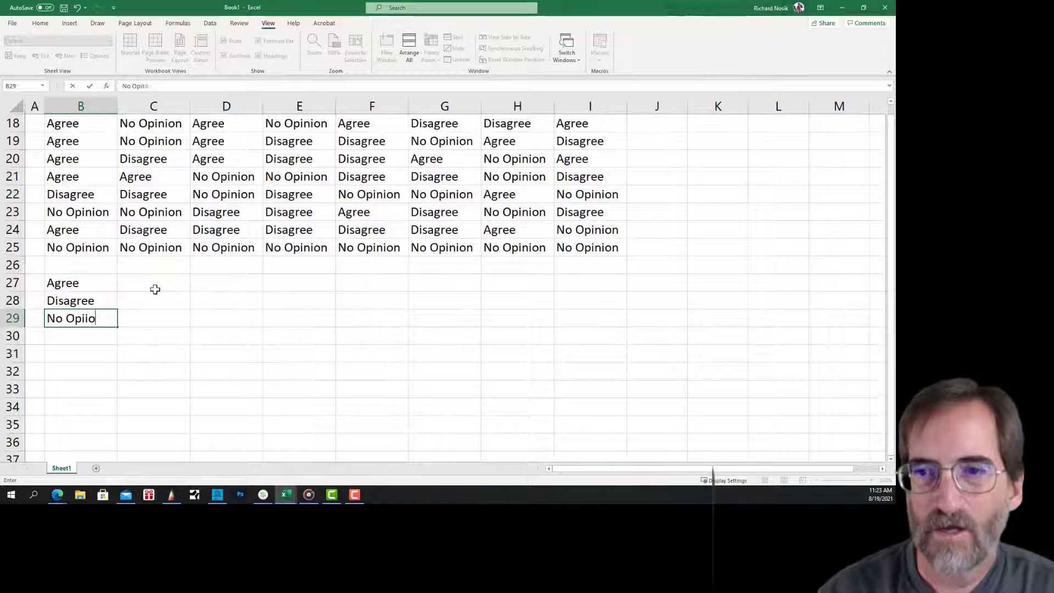
text(Opinio0n)
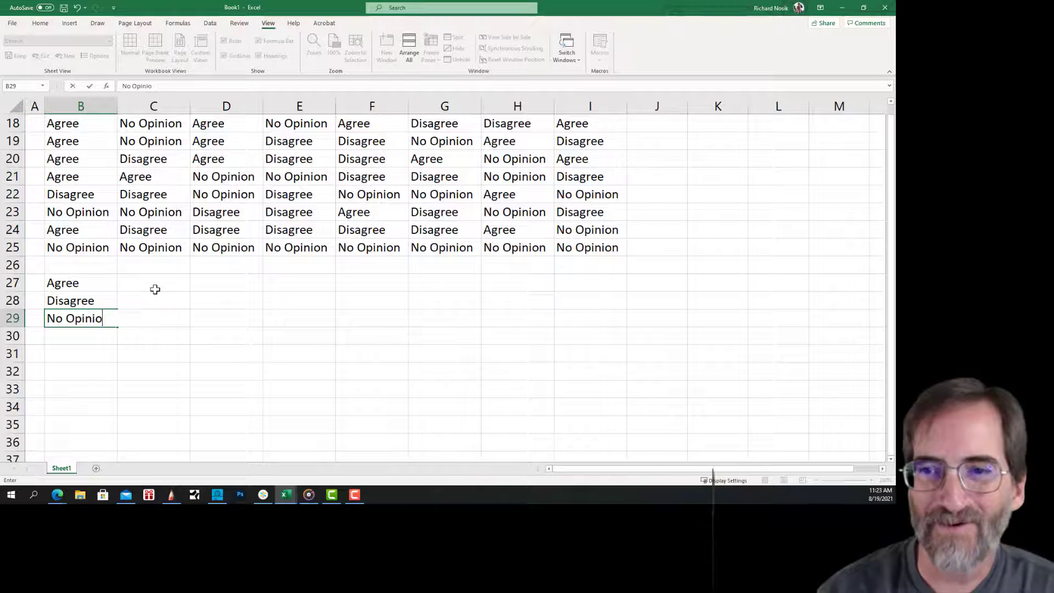
text(n)
key(Return)
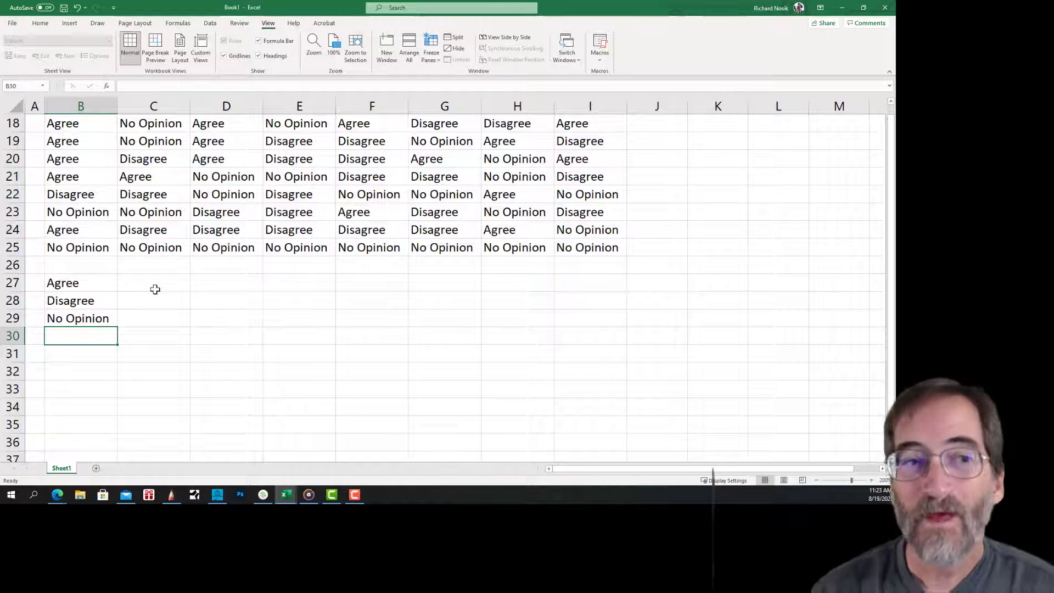
- Go through the pasted responses in B18:I25 column by column and count the Agree answers
key(Up)
key(Up)
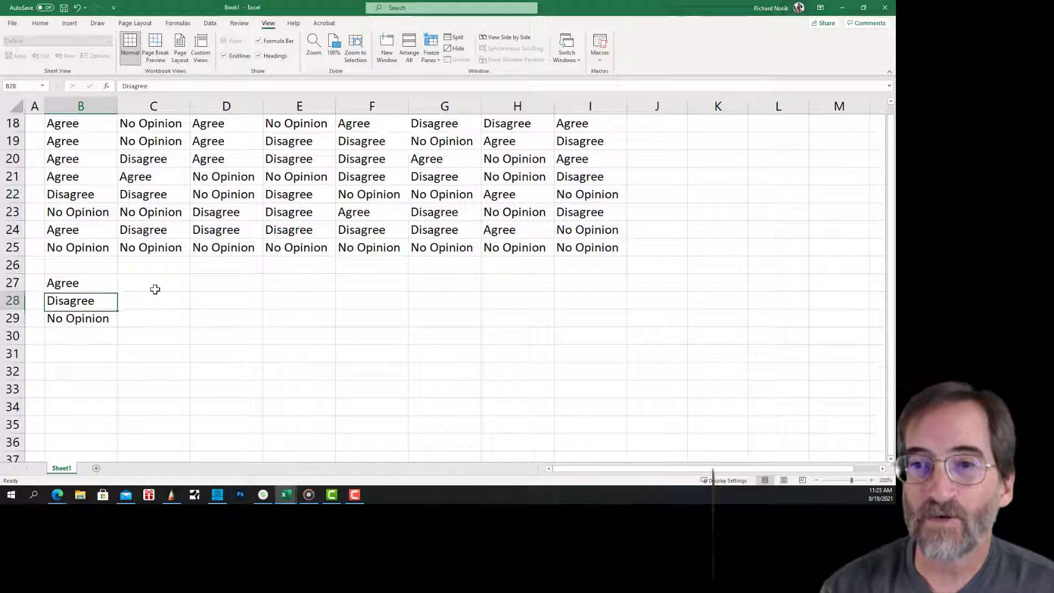
key(Up)
click(155, 289)
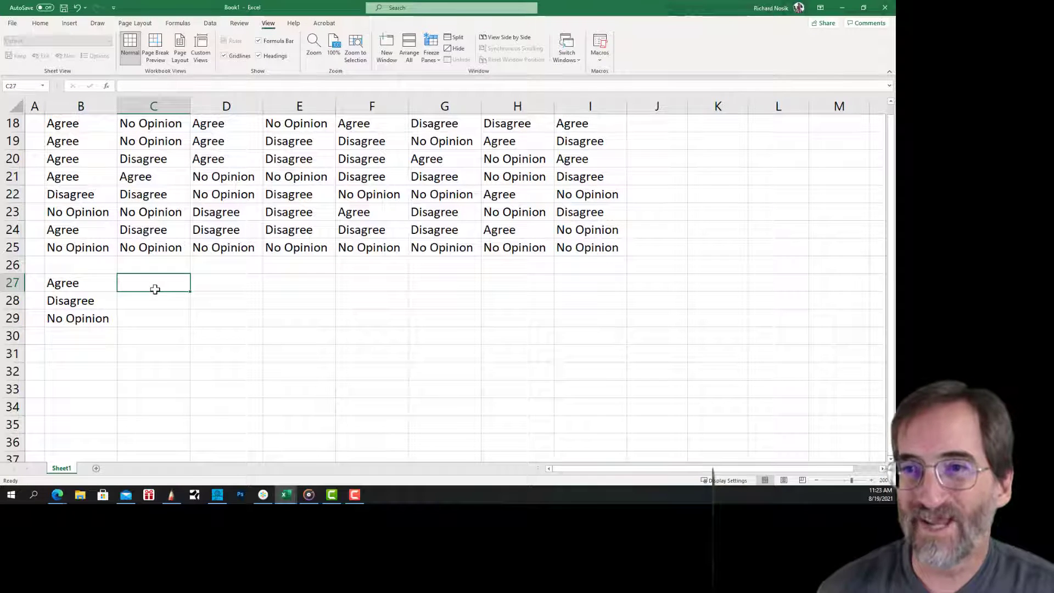
click(73, 125)
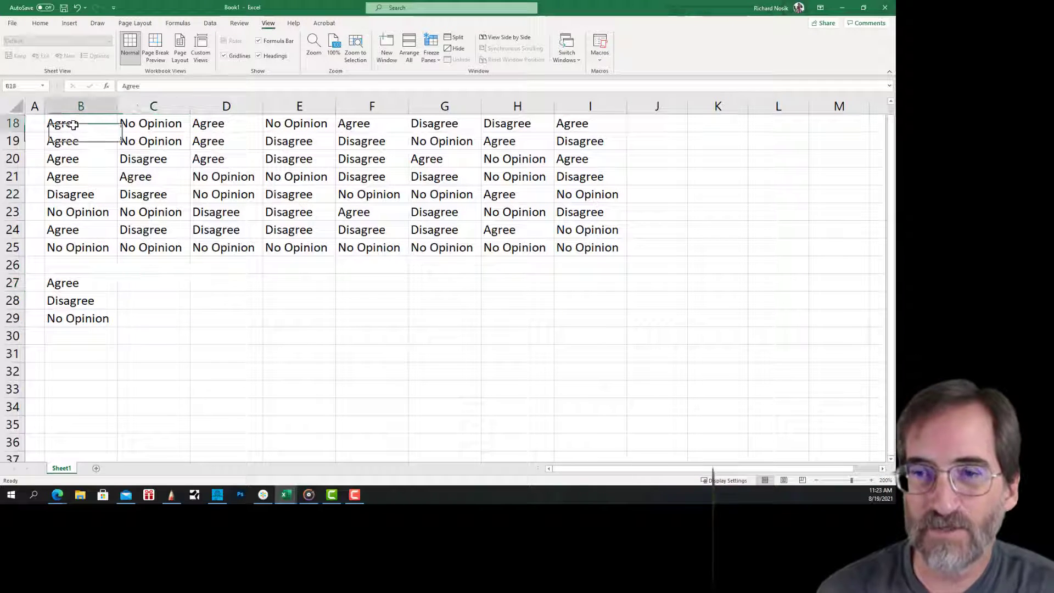
key(Down)
key(Down)
key(Down)
key(Down)
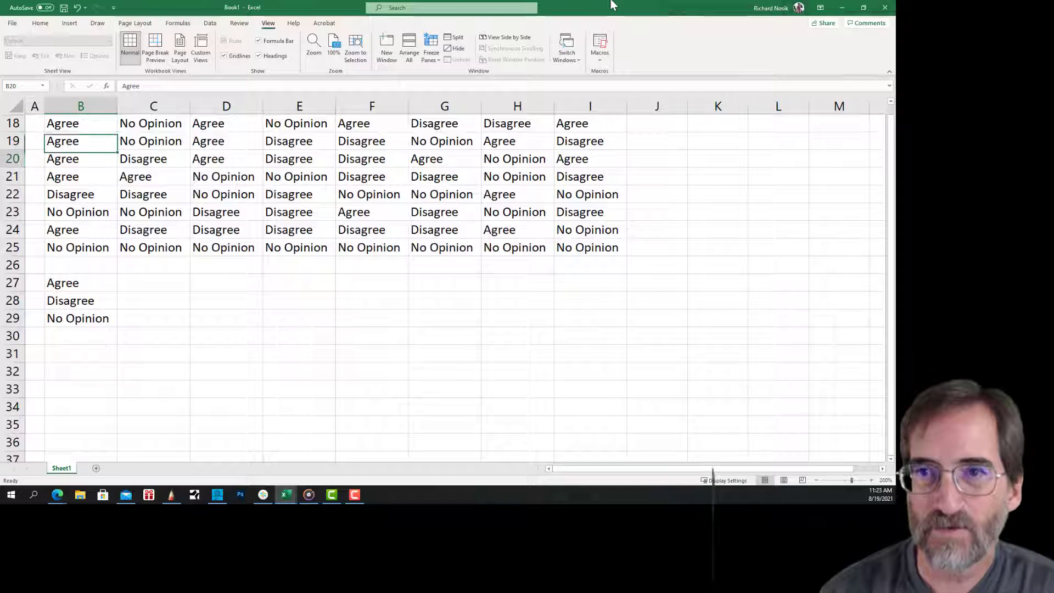
key(Down)
key(Down)
key(Down)
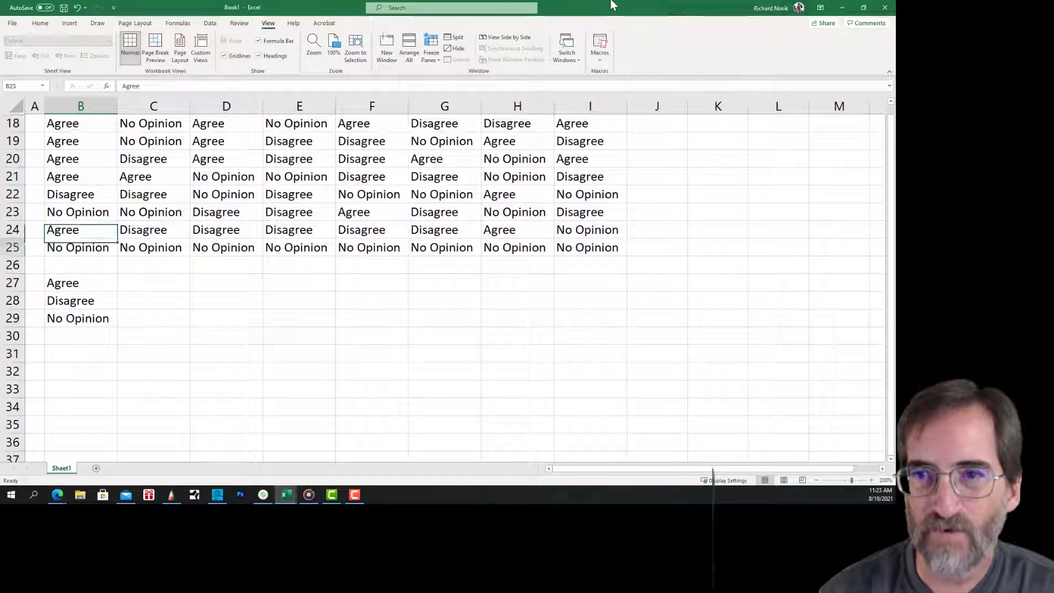
key(Right)
key(Up)
key(Up)
key(Up)
key(Up)
key(Up)
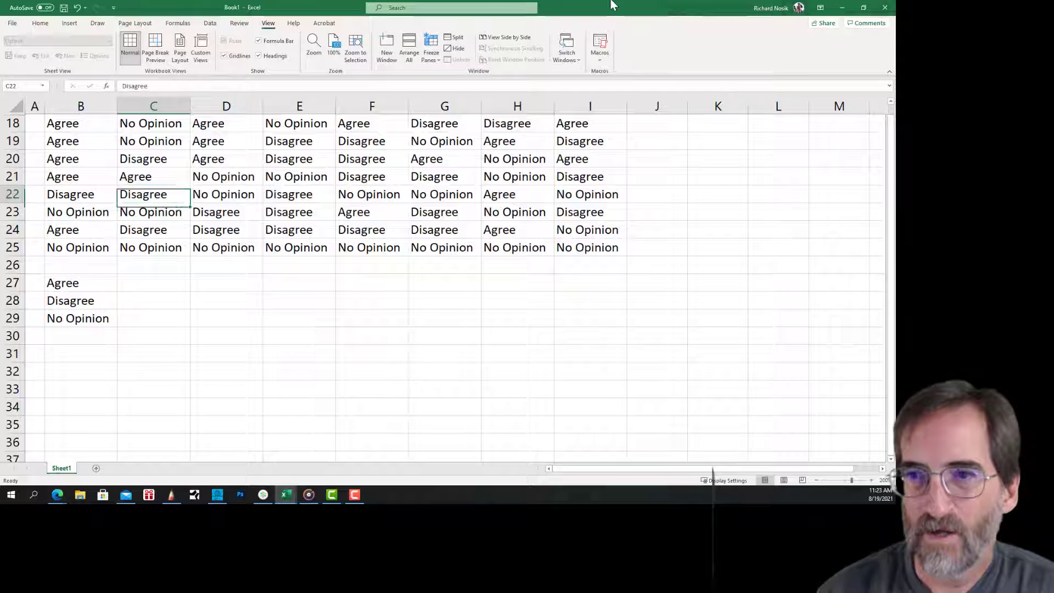
key(Up)
key(Up)
key(Right)
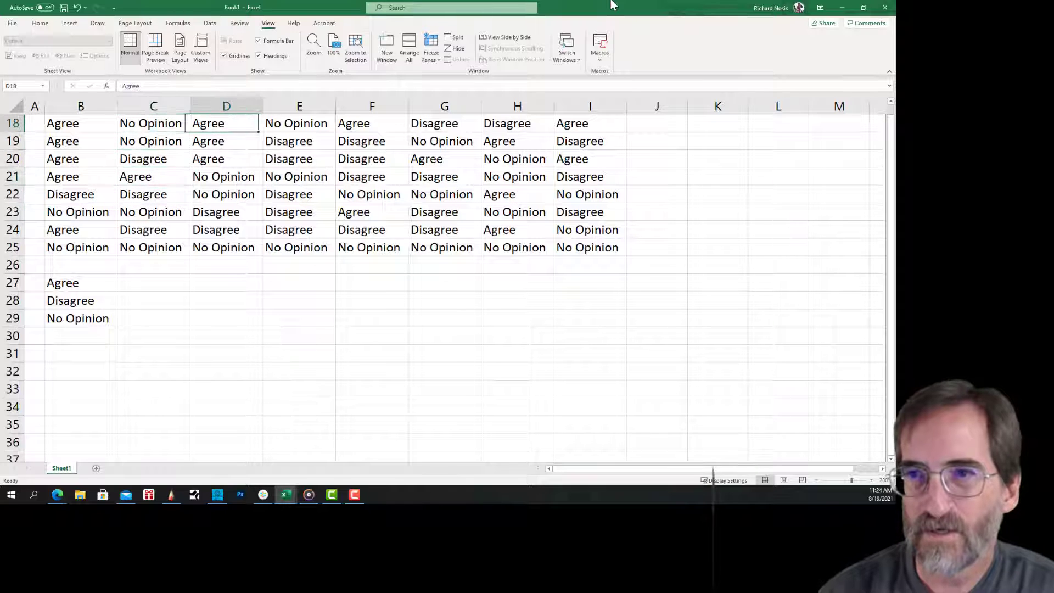
key(Down)
key(Down)
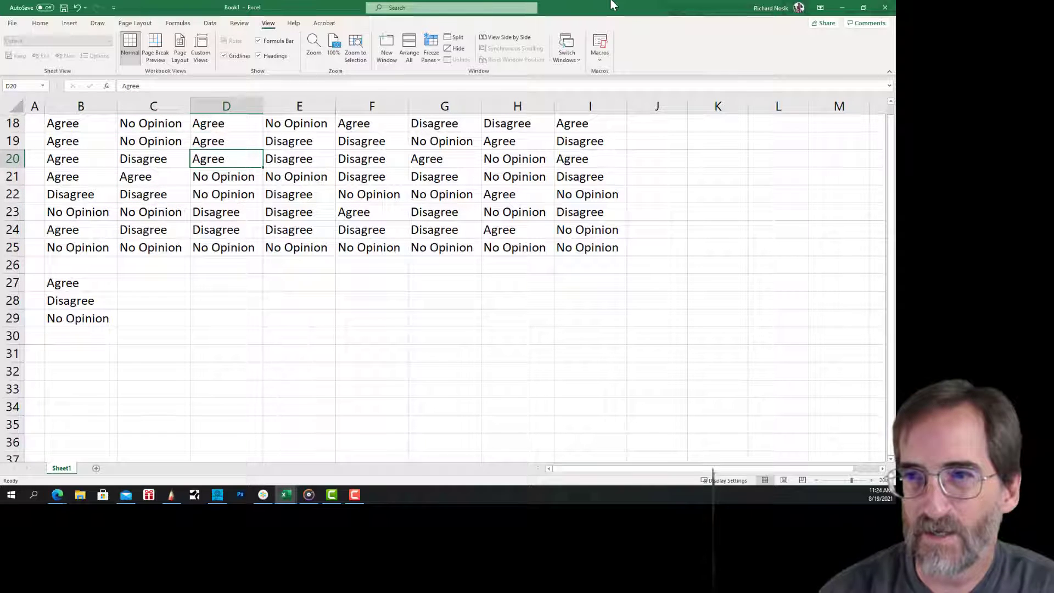
key(Down)
key(Down)
key(Down)
key(Down)
key(Down)
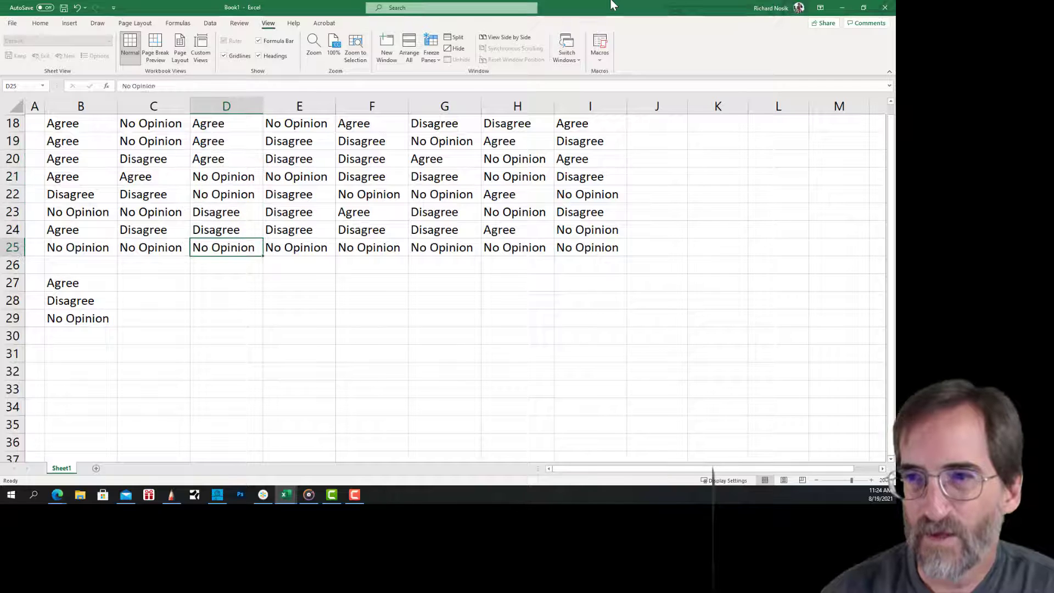
key(Right)
key(Up)
key(Up)
key(Up)
key(Up)
key(Up)
key(Up)
key(Up)
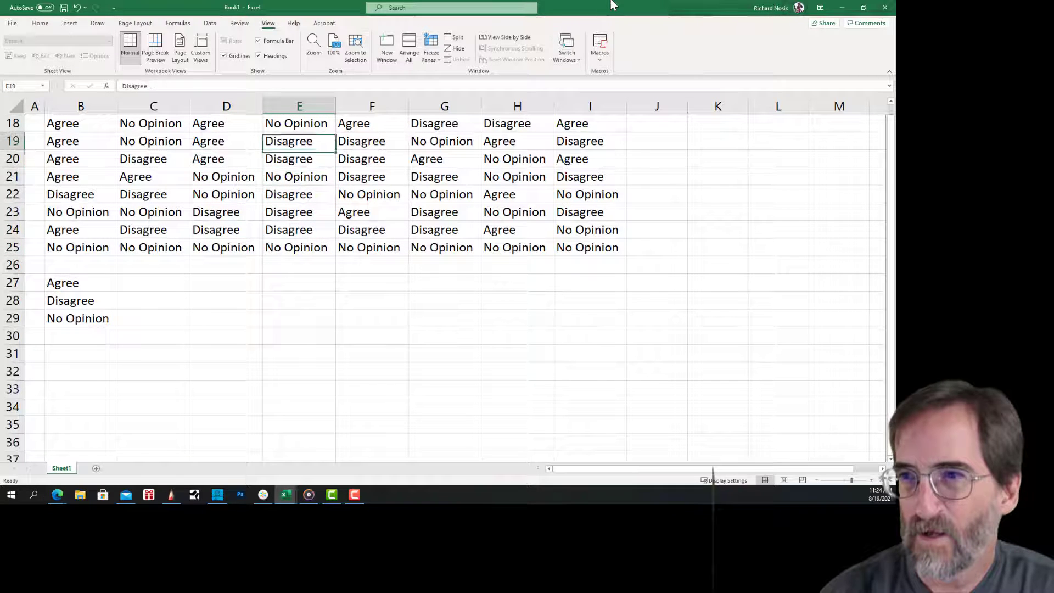
key(Right)
key(Down)
key(Down)
key(Down)
key(Down)
key(Down)
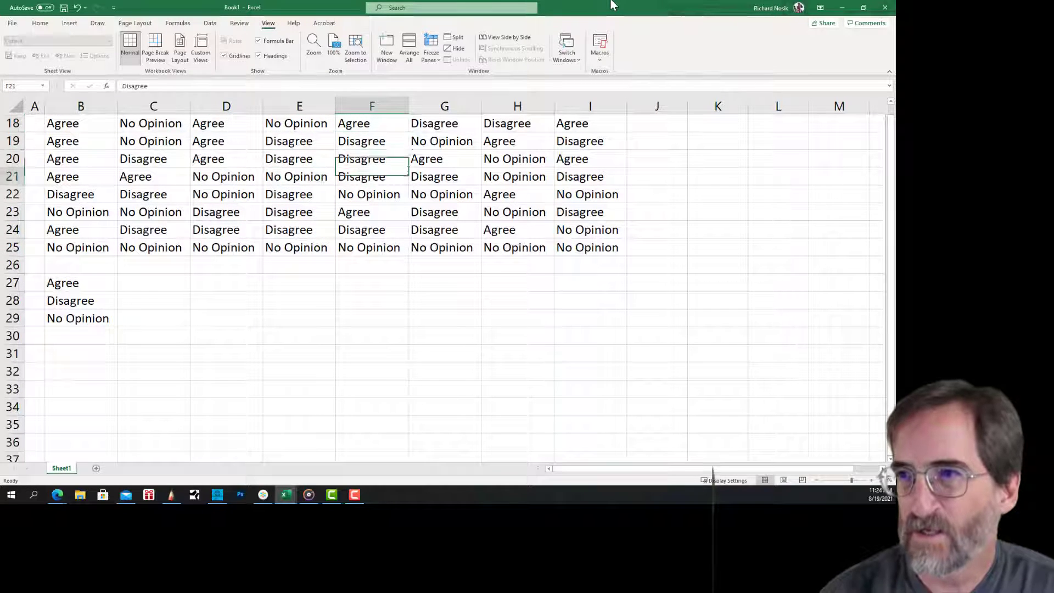
key(Down)
key(Down)
key(Right)
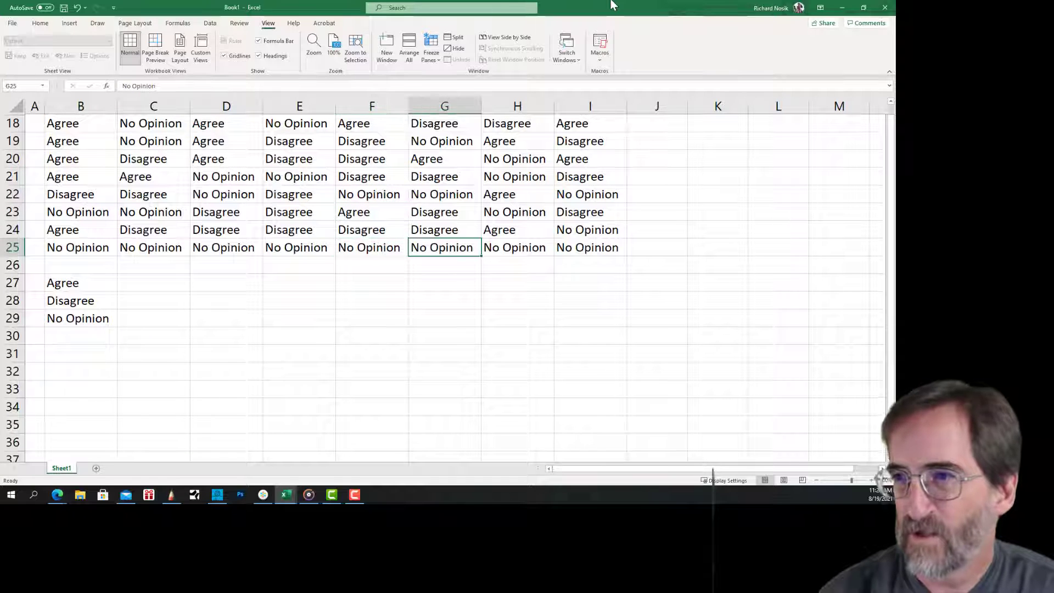
key(Up)
key(Up)
key(Up)
key(Up)
key(Up)
key(Up)
key(Up)
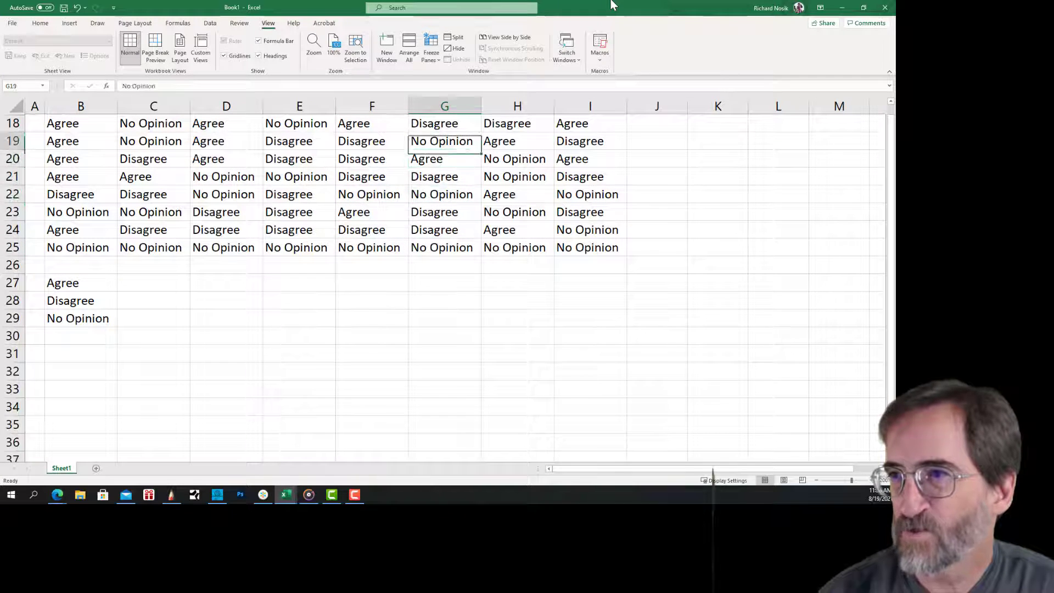
key(Right)
key(Down)
key(Down)
key(Down)
key(Down)
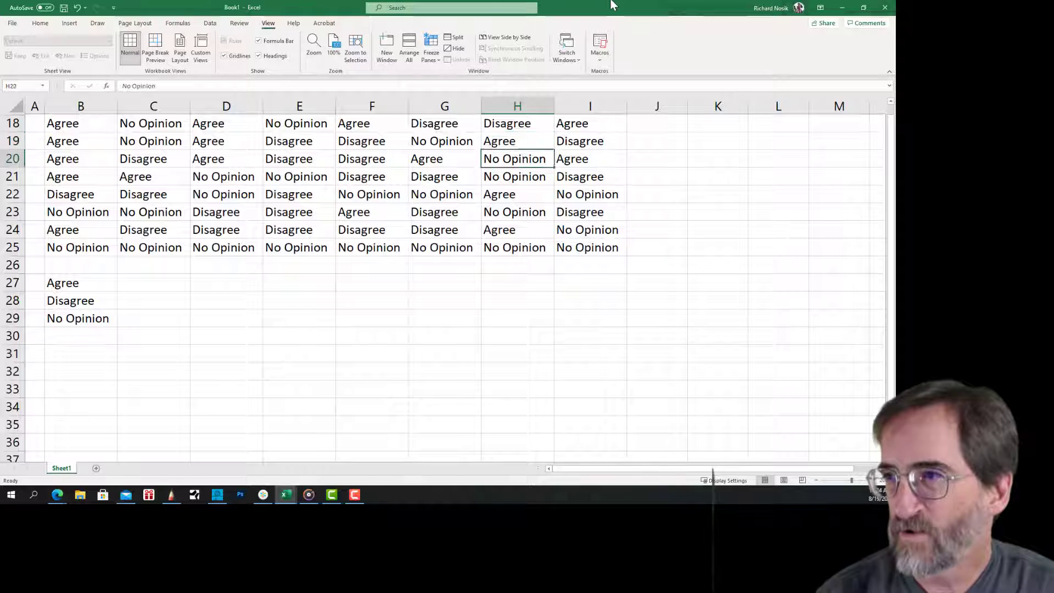
key(Down)
key(Down)
key(Down)
key(Right)
key(Right)
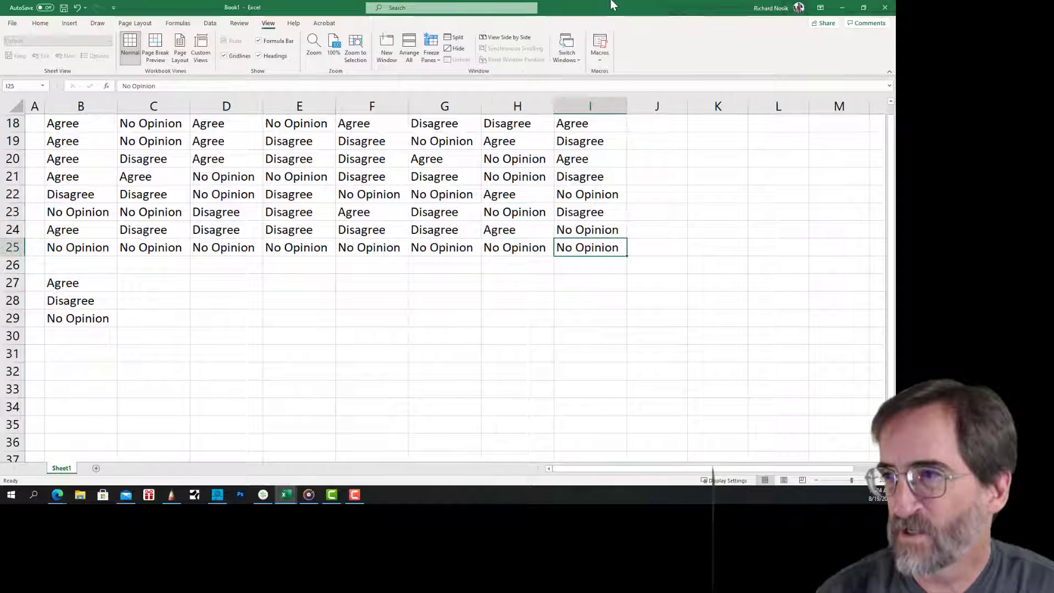
key(Up)
key(Up)
key(Up)
key(Up)
key(Up)
key(Up)
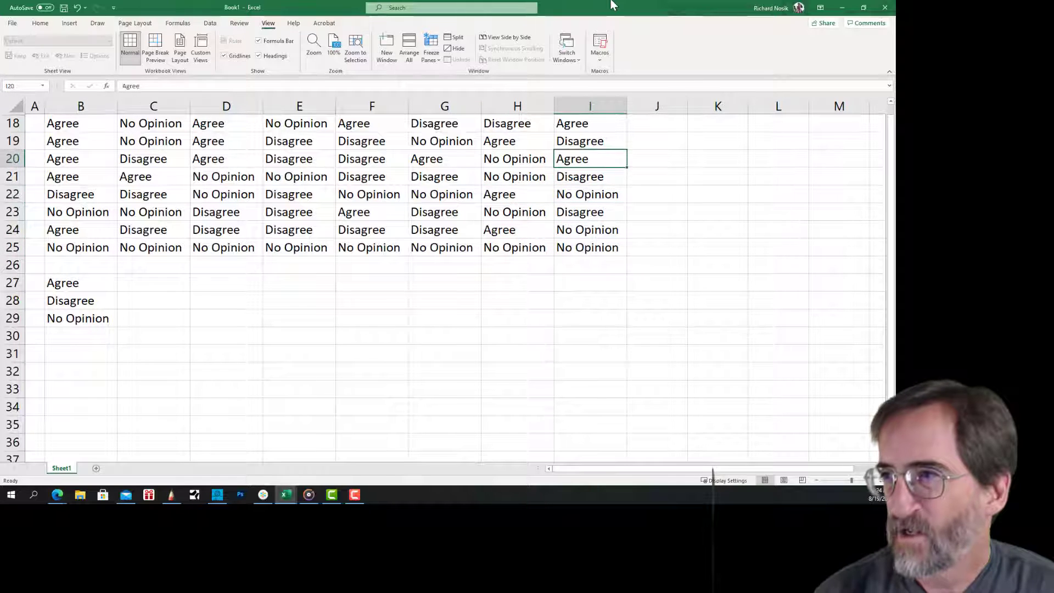
key(Up)
key(Down)
key(Down)
key(Down)
key(Down)
key(Down)
key(Down)
key(Down)
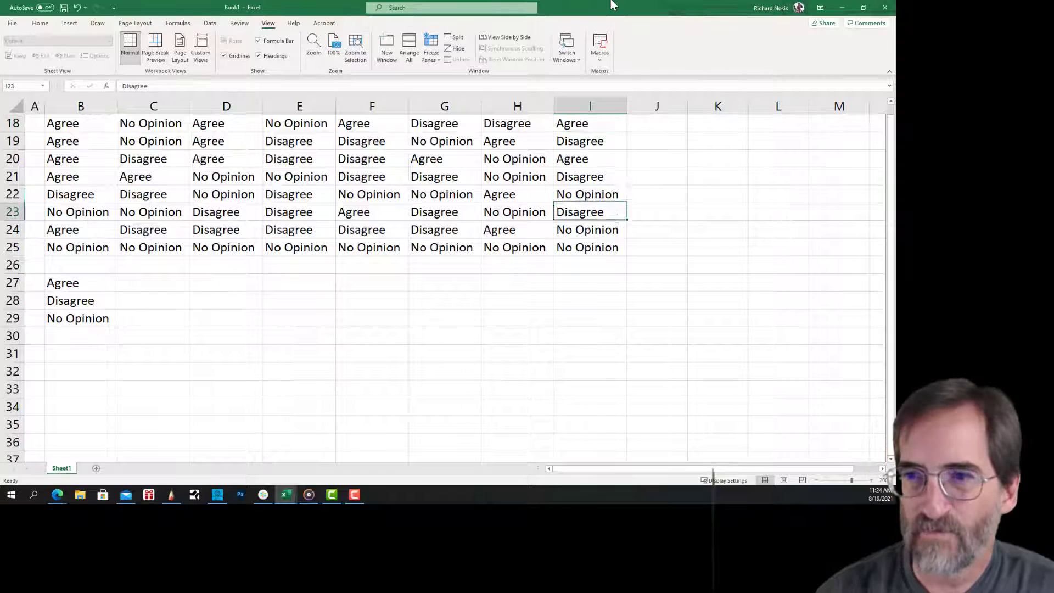
- Enter 17 as the Agree count in cell C27
key(Down)
key(Down)
key(Down)
key(Up)
key(Left)
key(Left)
key(Left)
key(Left)
key(Left)
key(Left)
key(Left)
key(Left)
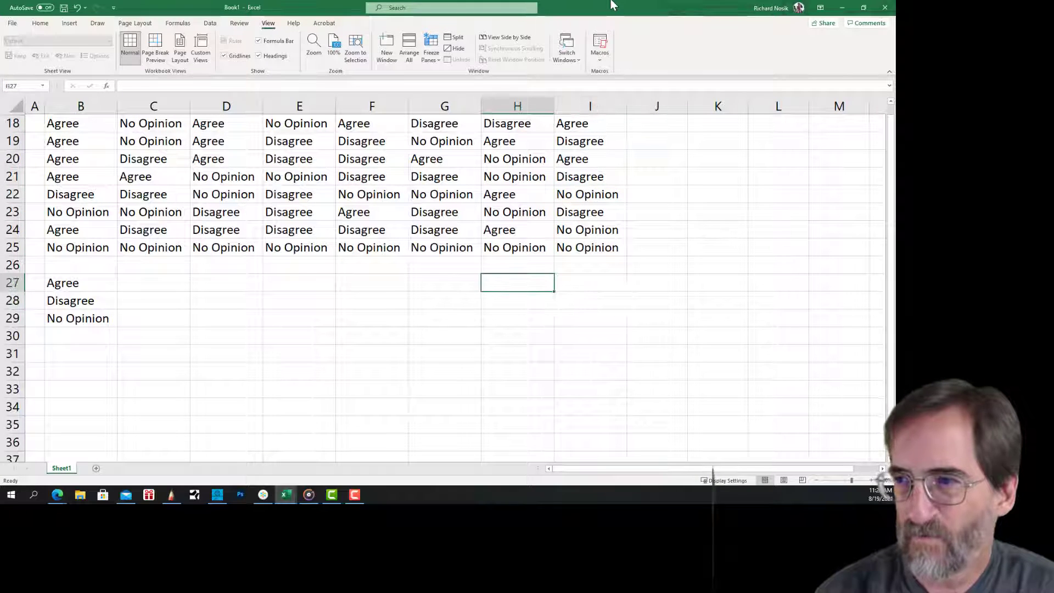
key(Right)
key(Right)
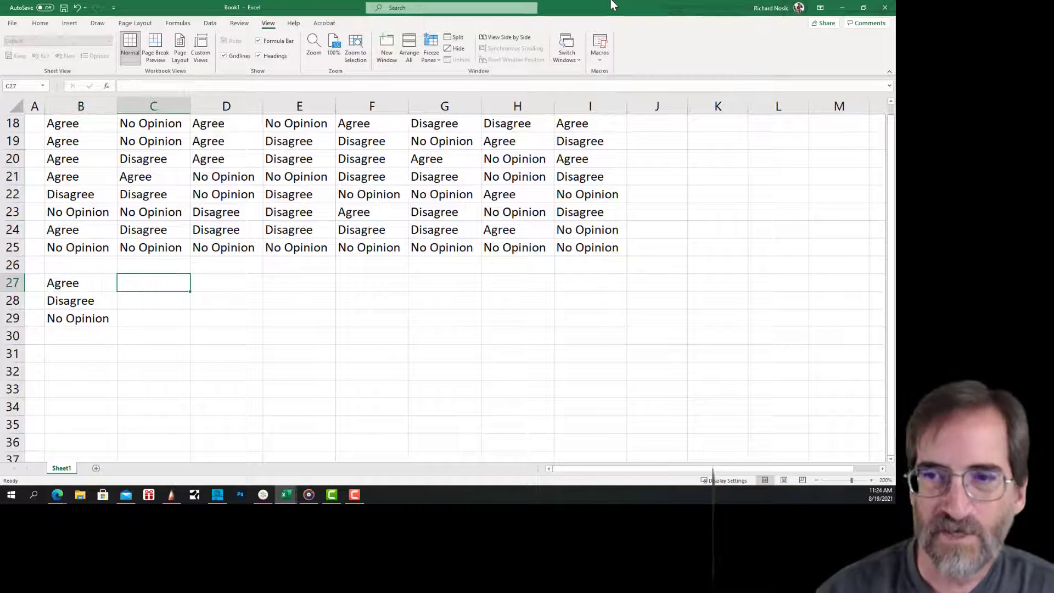
text(17)
key(Return)
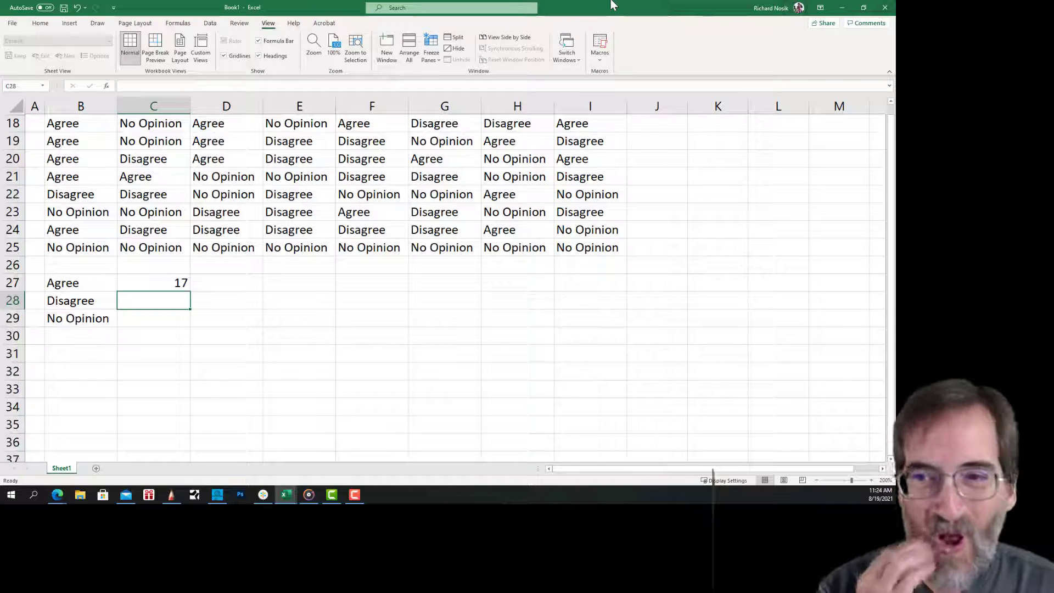
- Go through the responses in B18:I25 column by column again and count the Disagree answers
click(80, 131)
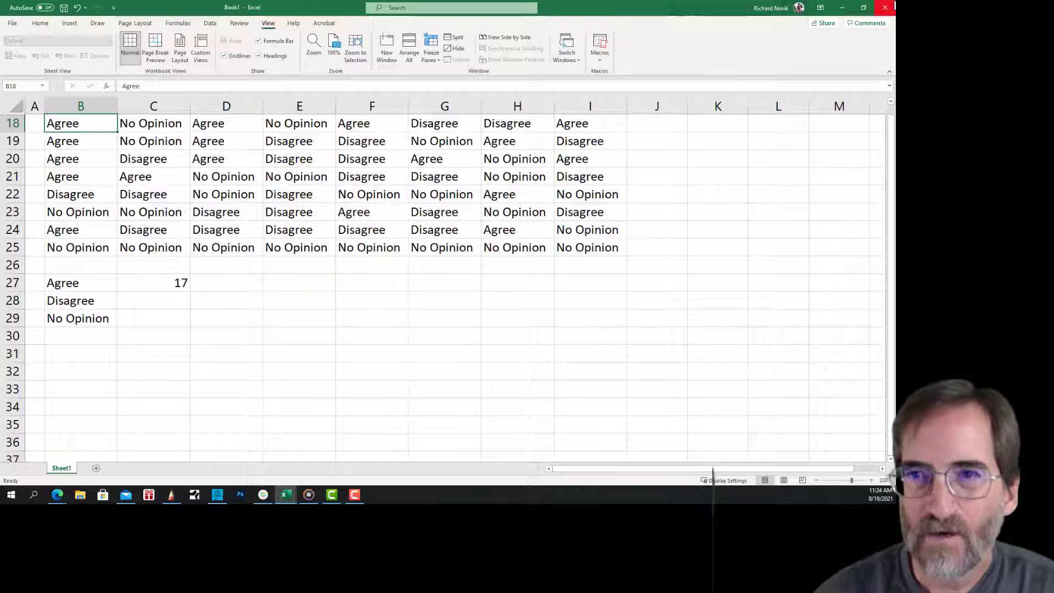
key(Down)
key(Down)
key(Down)
key(Down)
key(Down)
key(Down)
key(Down)
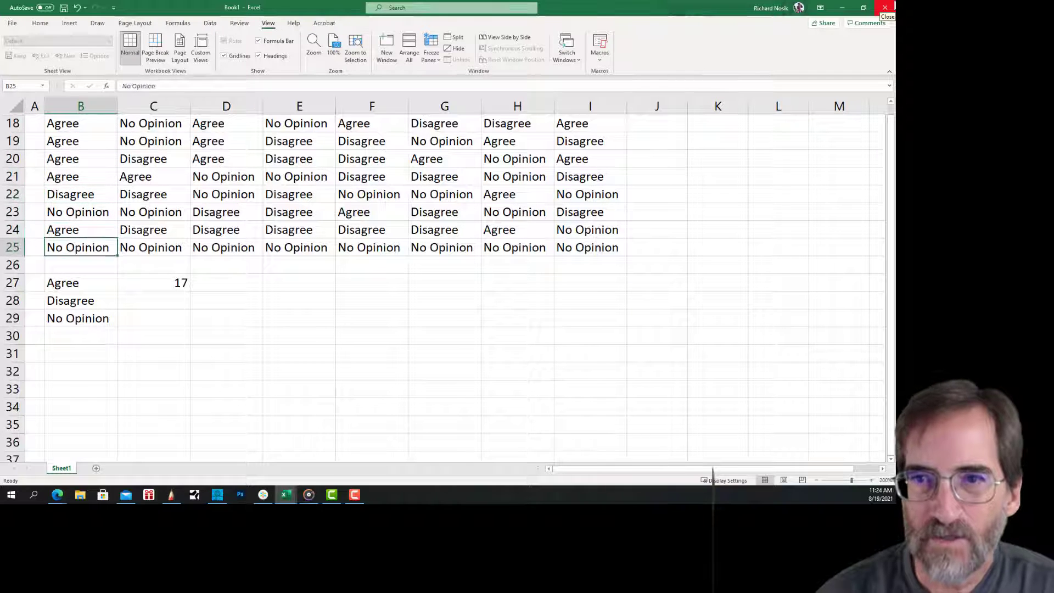
key(Right)
key(Up)
key(Up)
key(Up)
key(Up)
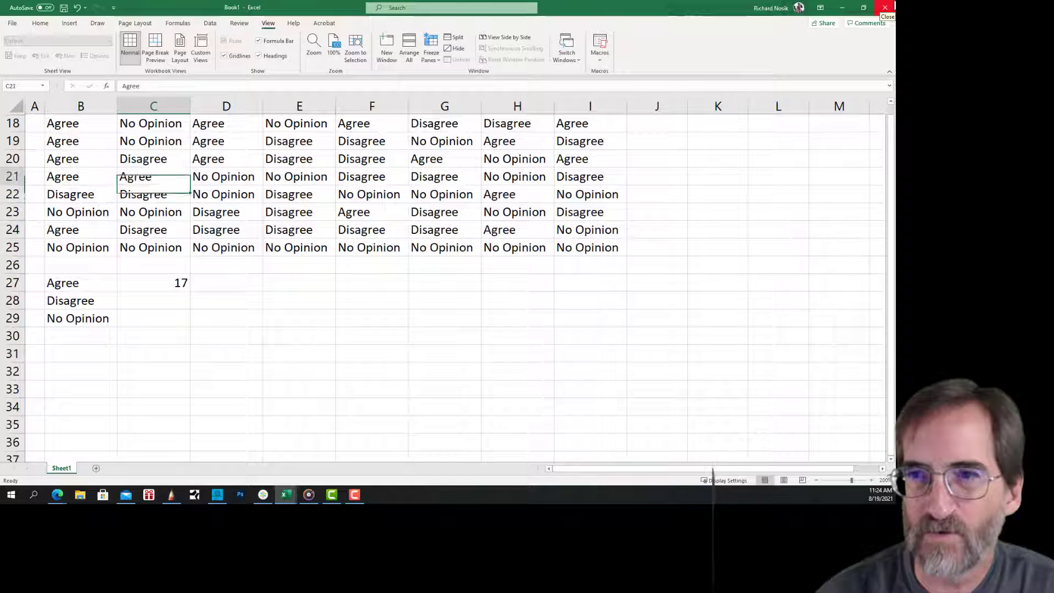
key(Up)
key(Up)
key(Up)
key(Right)
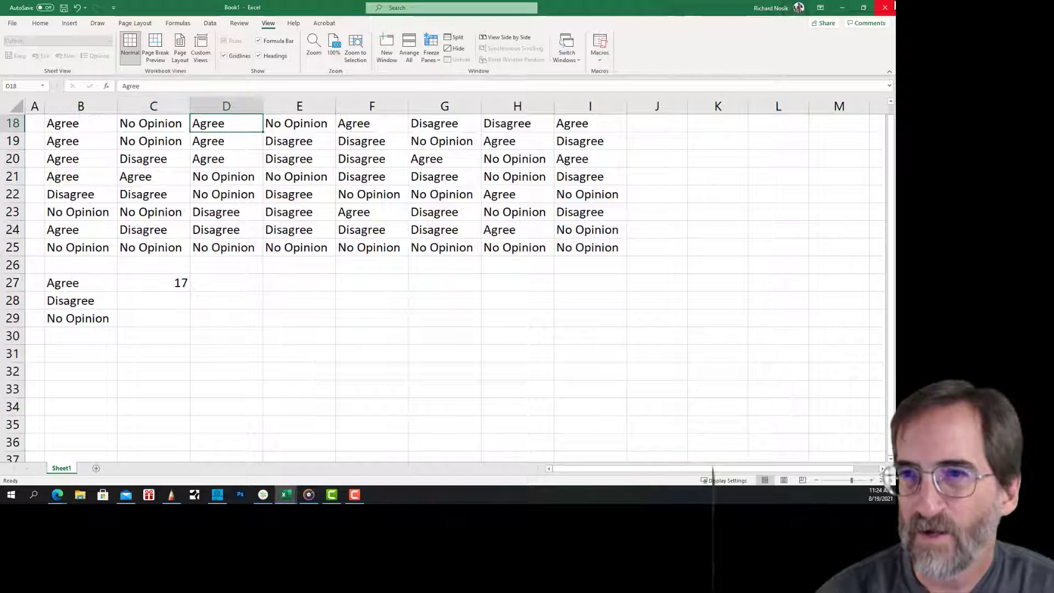
key(Down)
key(Down)
key(Down)
key(Down)
key(Down)
key(Down)
key(Down)
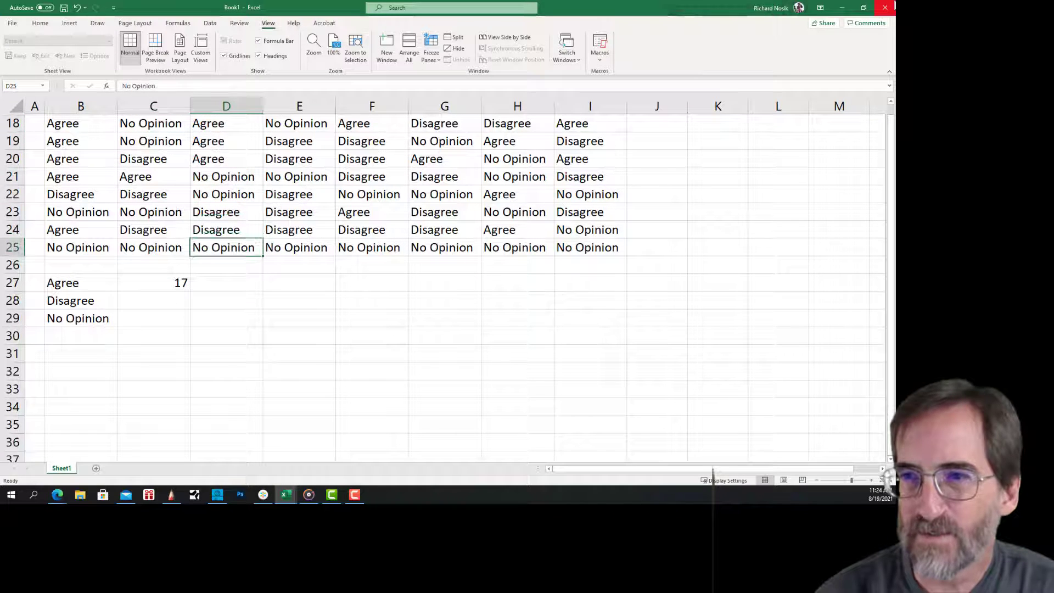
key(Right)
key(Up)
key(Up)
key(Up)
key(Up)
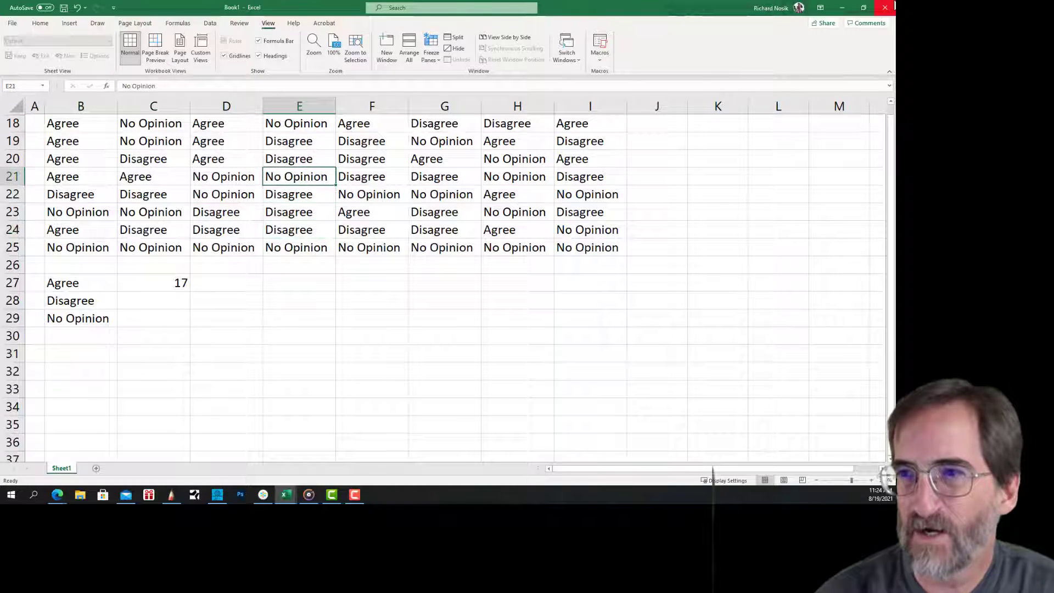
key(Up)
key(Up)
key(Up)
key(Right)
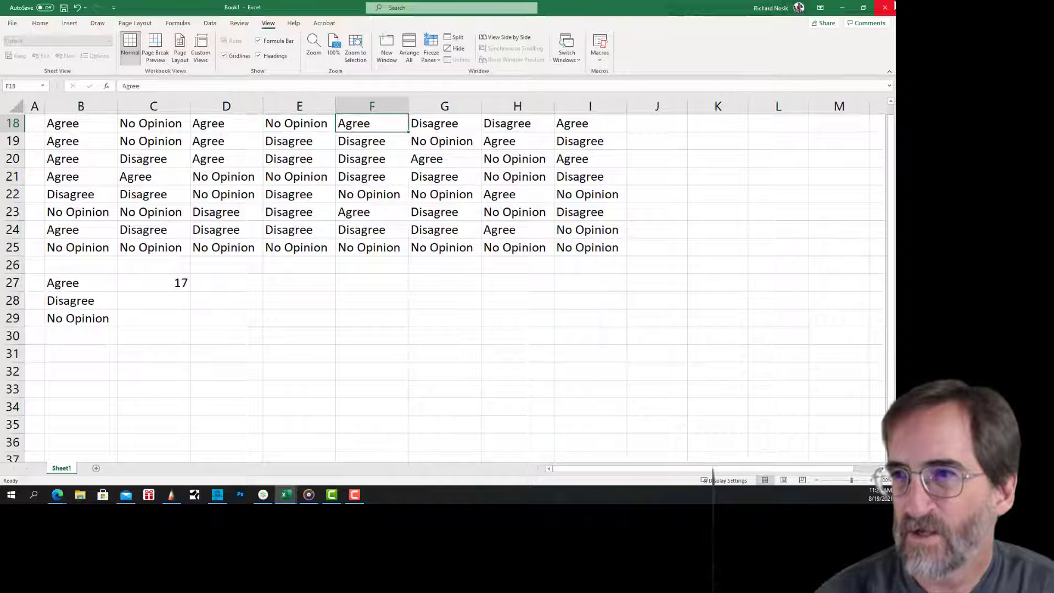
key(Down)
key(Down)
key(Down)
key(Down)
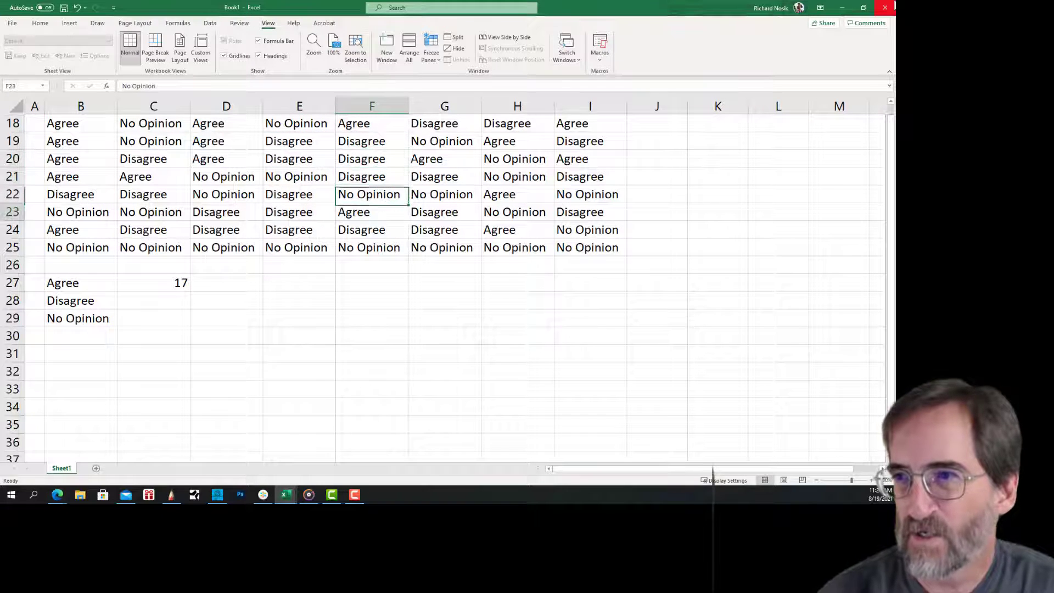
key(Down)
key(Down)
key(Down)
key(Right)
key(Up)
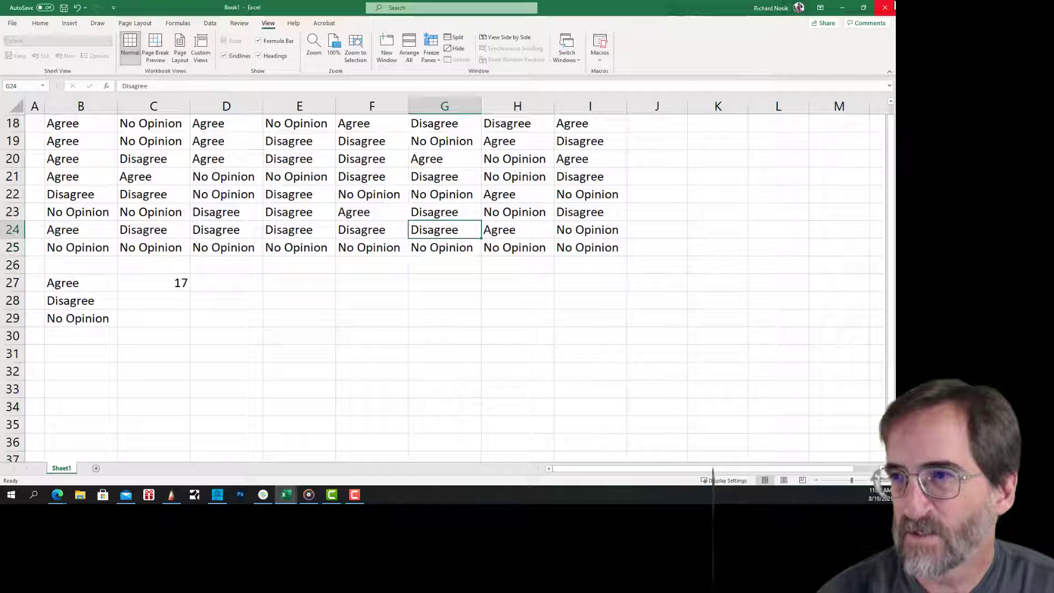
key(Up)
key(Up)
key(Up)
key(Up)
key(Up)
key(Up)
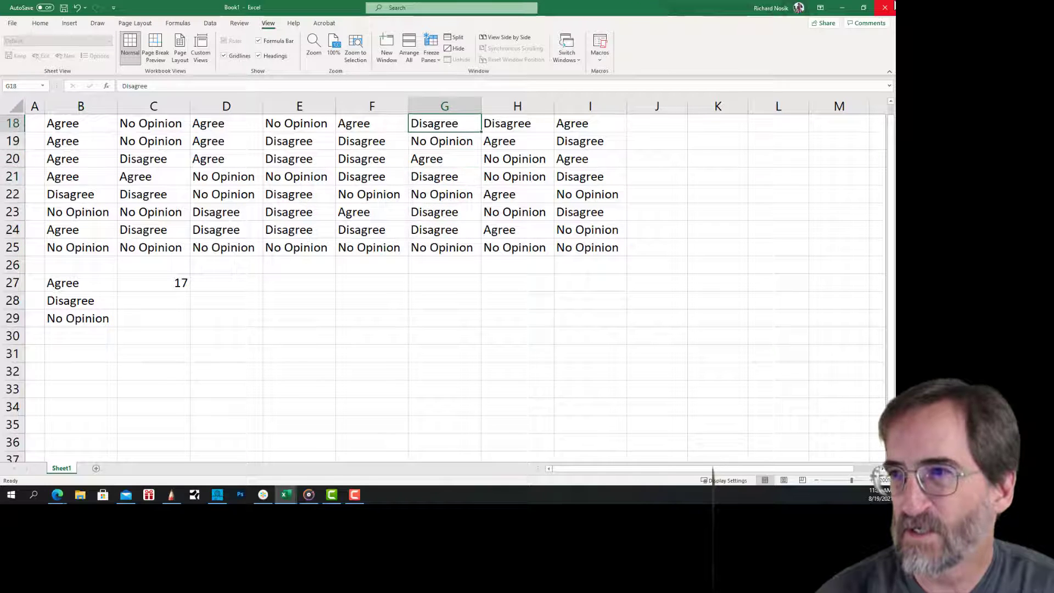
key(Right)
key(Down)
key(Down)
key(Down)
key(Down)
key(Down)
key(Down)
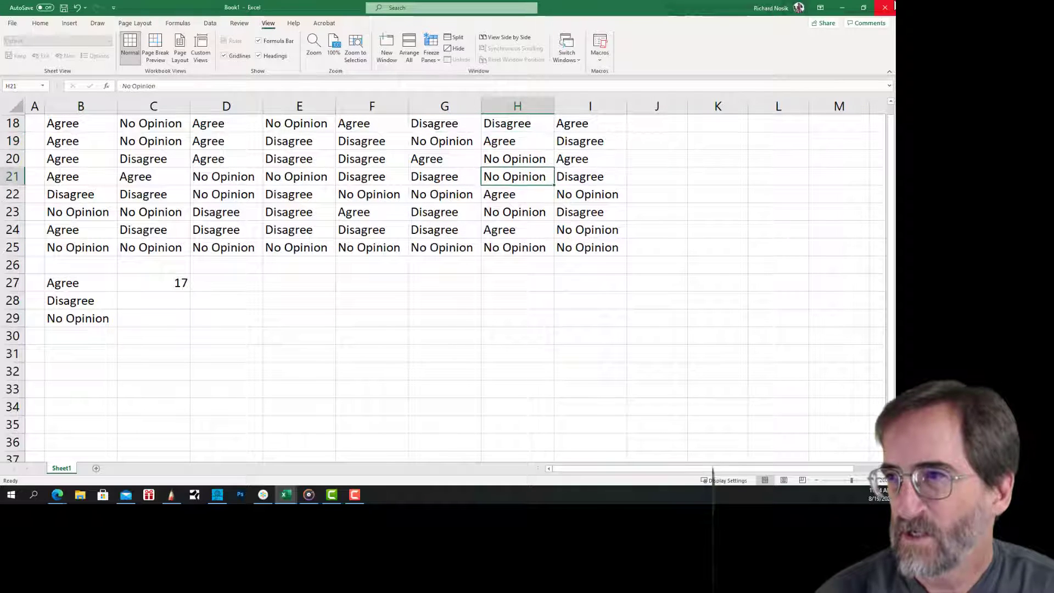
key(Down)
key(Right)
key(Up)
key(Up)
key(Up)
key(Up)
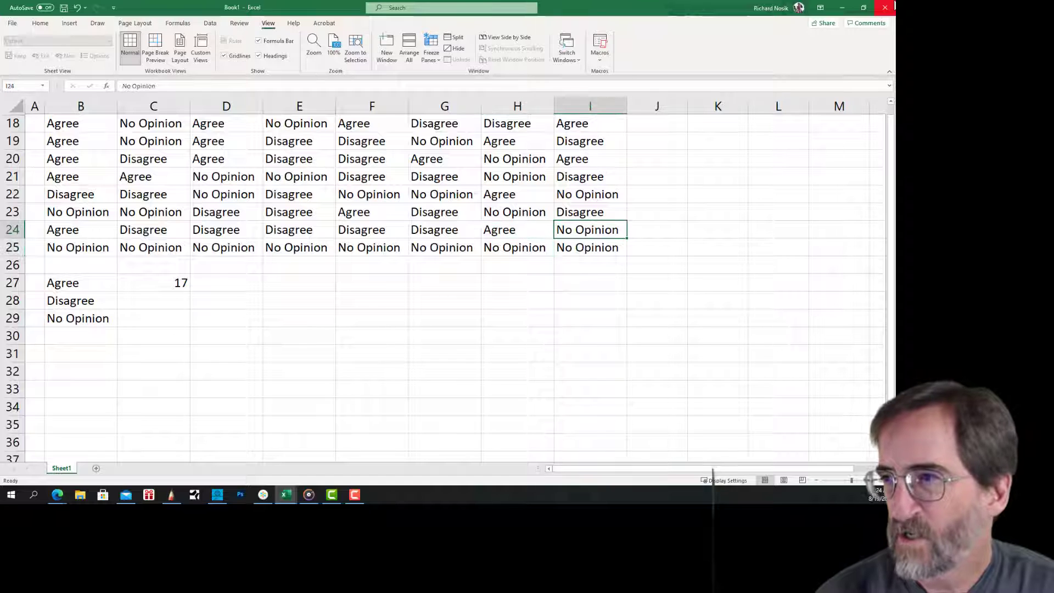
key(Up)
key(Up)
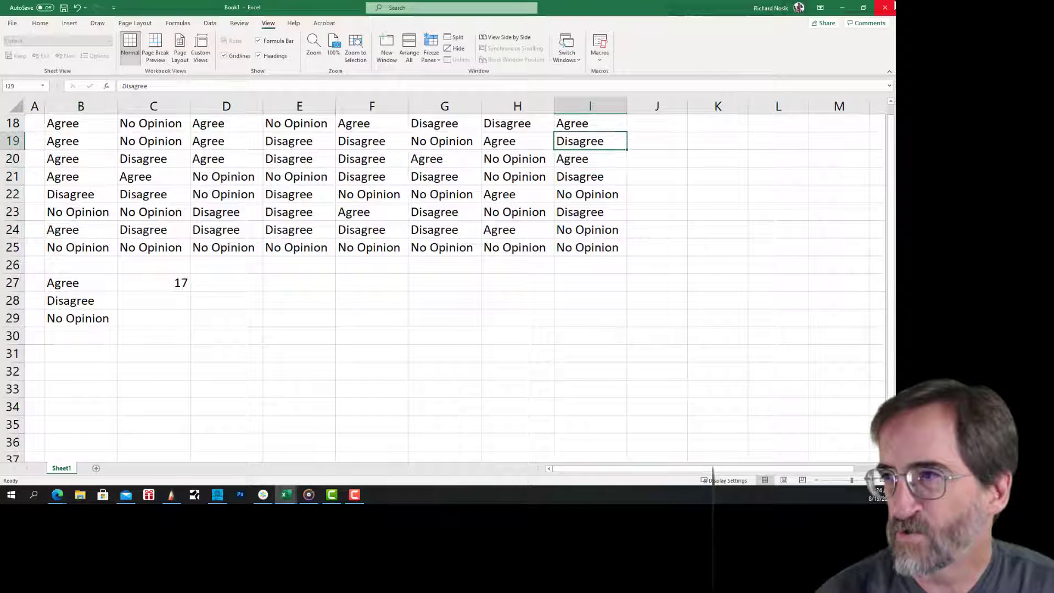
- Enter 23 as the Disagree count in cell C28
click(167, 307)
text(23)
key(ctrl+Return)
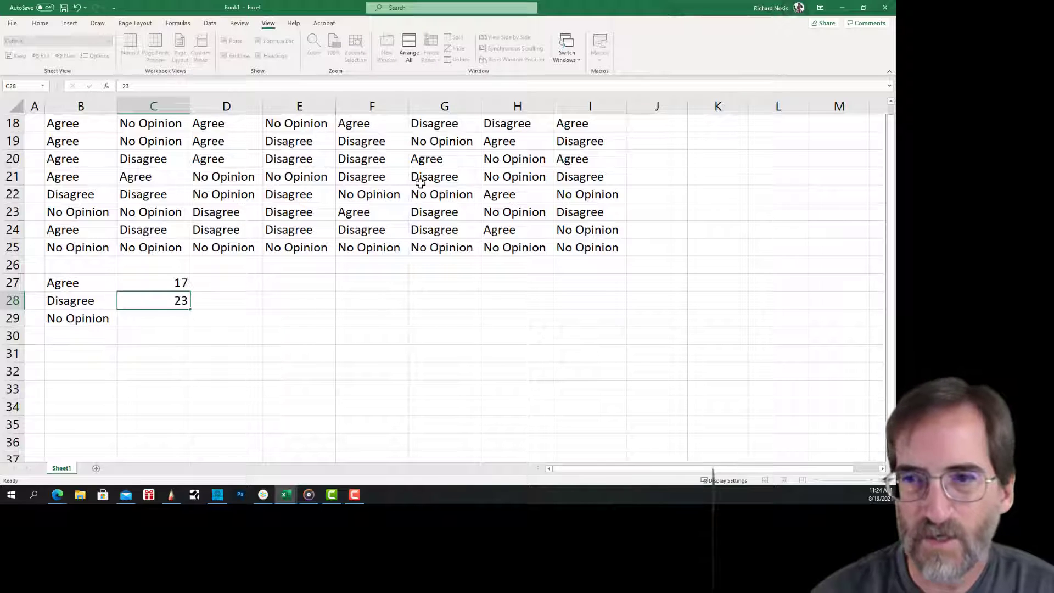
key(Return)
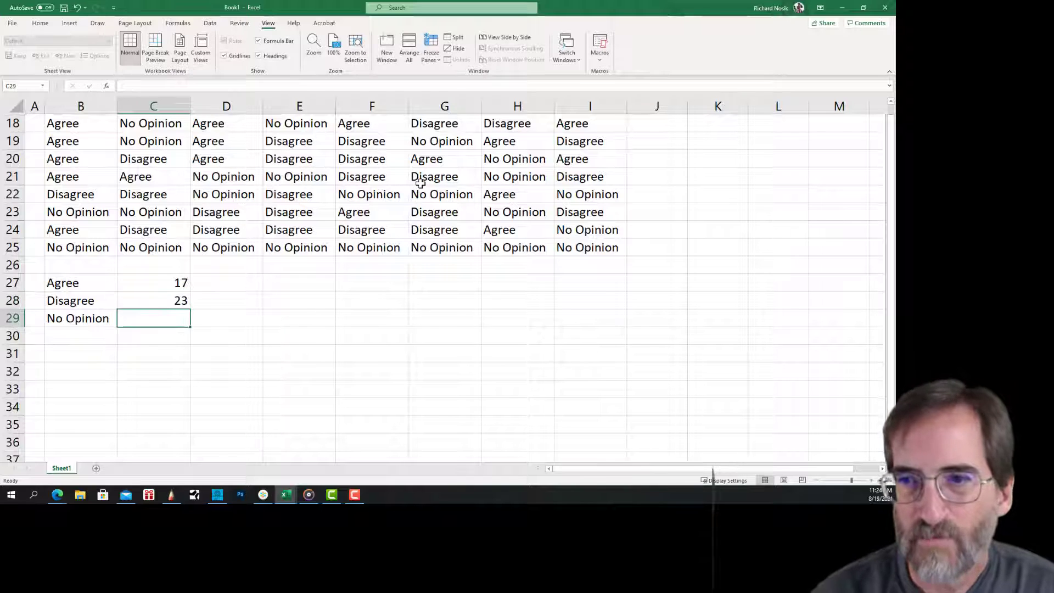
- Go through the responses in B18:I25 column by column once more and count the No Opinion answers
click(92, 130)
key(Down)
key(Down)
key(Down)
key(Down)
key(Down)
key(Down)
key(Down)
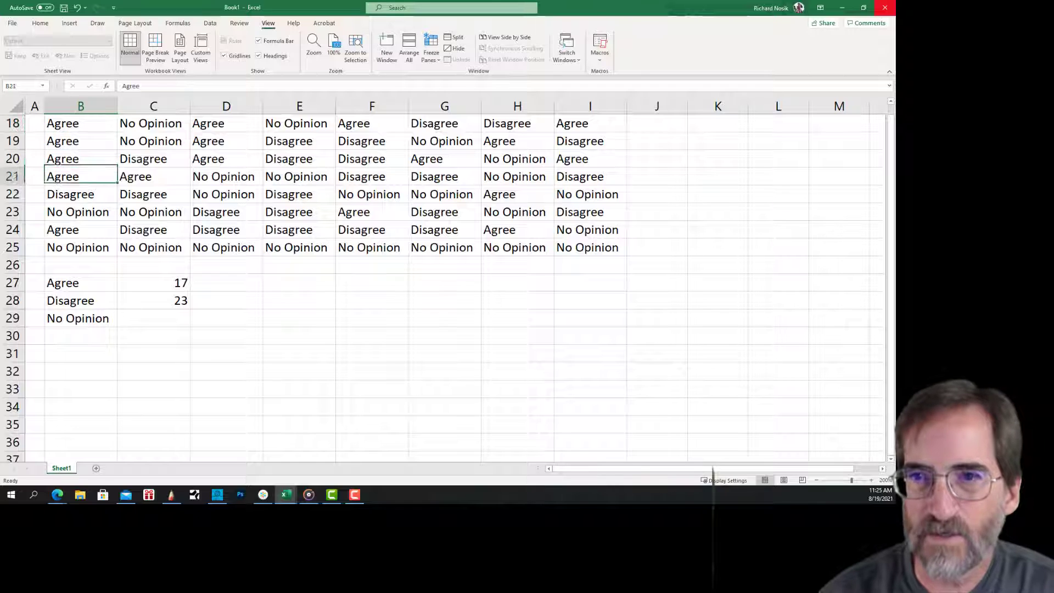
key(Right)
key(Up)
key(Up)
key(Up)
key(Up)
key(Up)
key(Up)
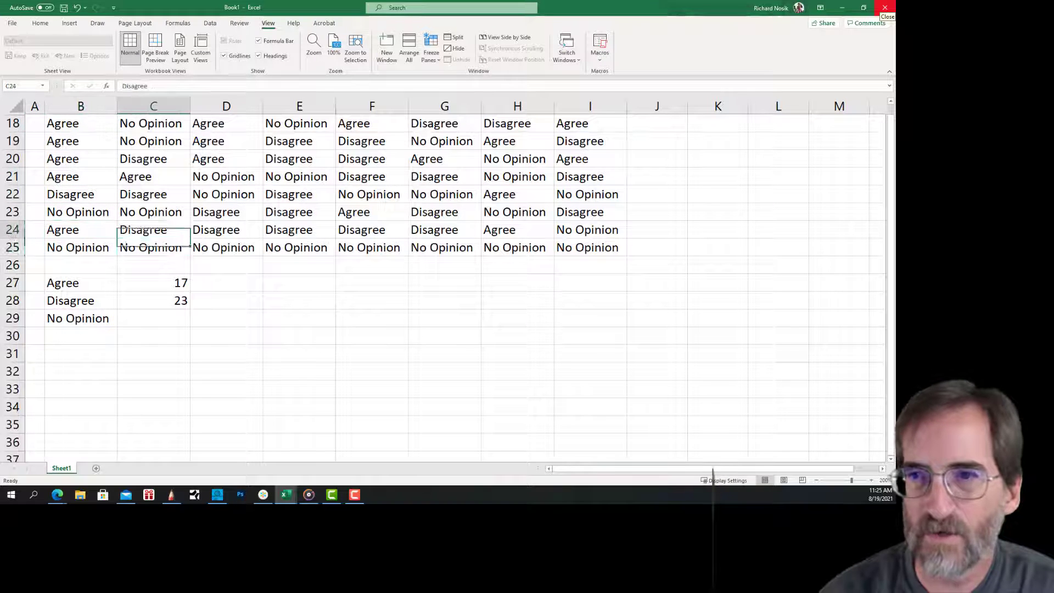
key(Up)
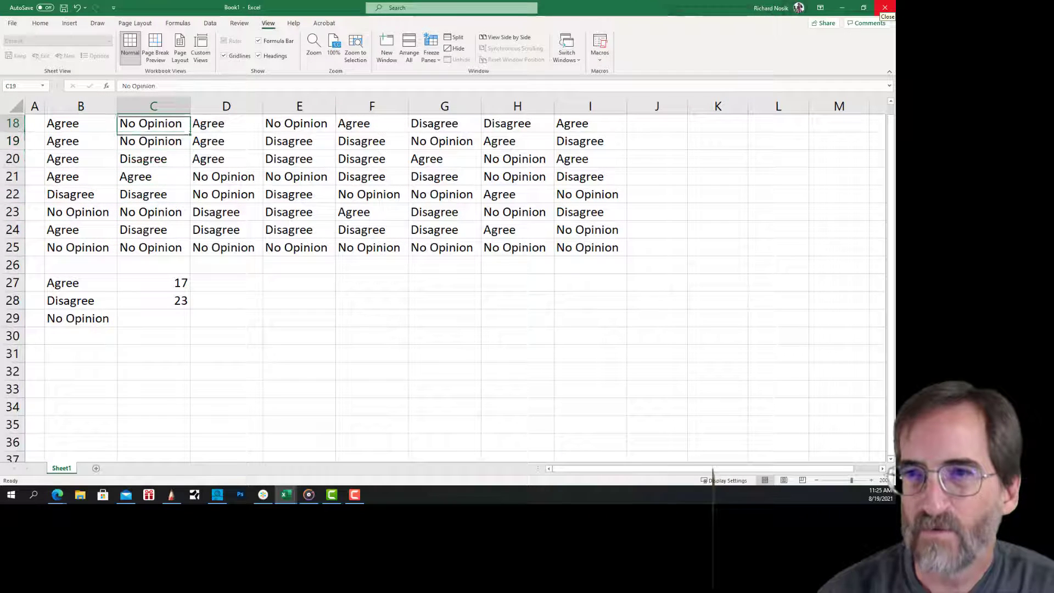
key(Right)
key(Down)
key(Down)
key(Down)
key(Down)
key(Down)
key(Down)
key(Down)
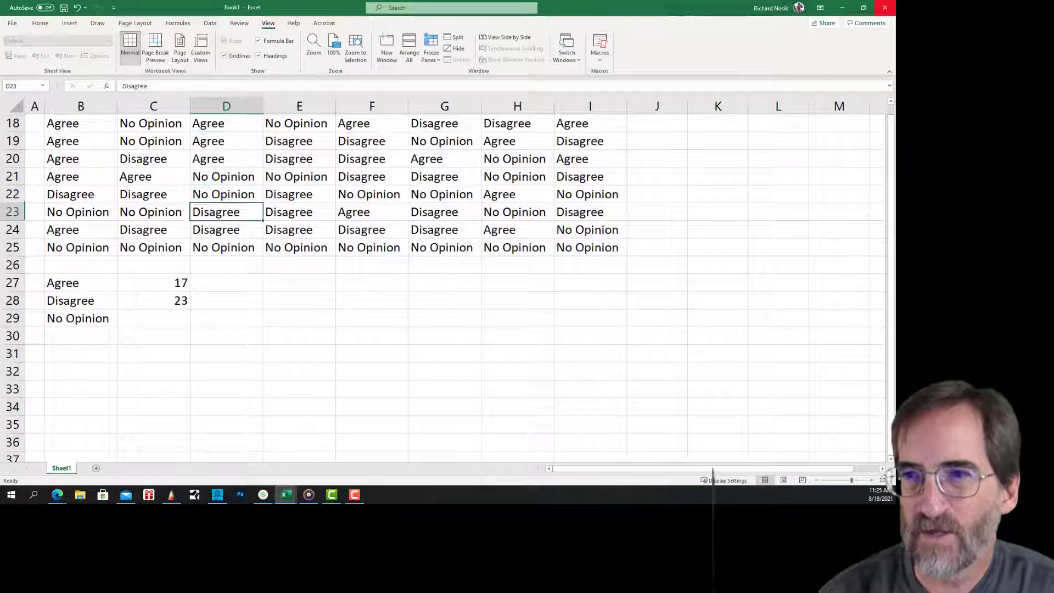
key(Right)
key(Up)
key(Up)
key(Up)
key(Up)
key(Up)
key(Up)
key(Up)
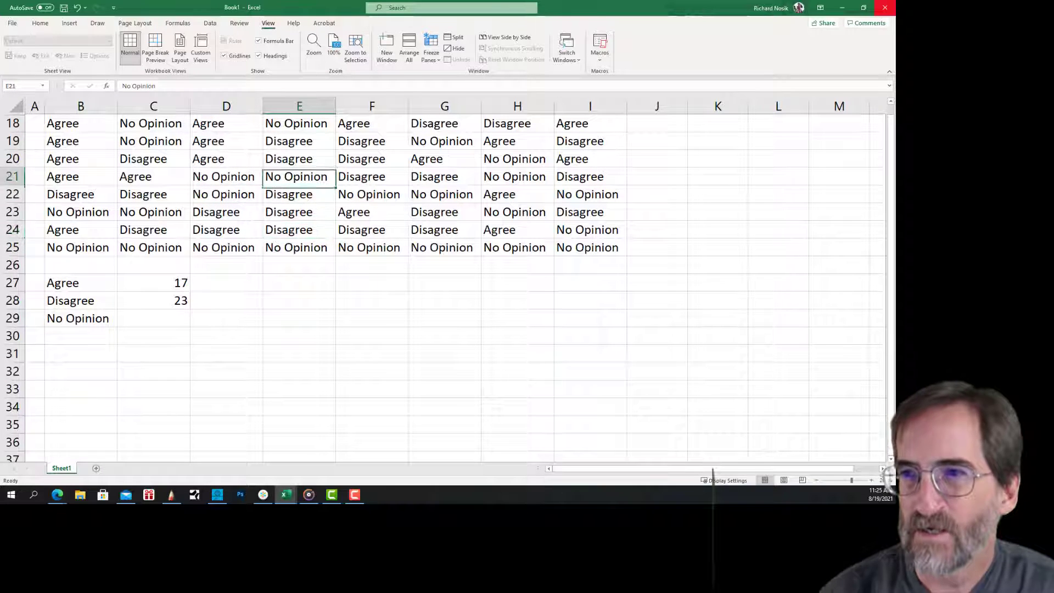
key(Right)
key(Right)
key(Left)
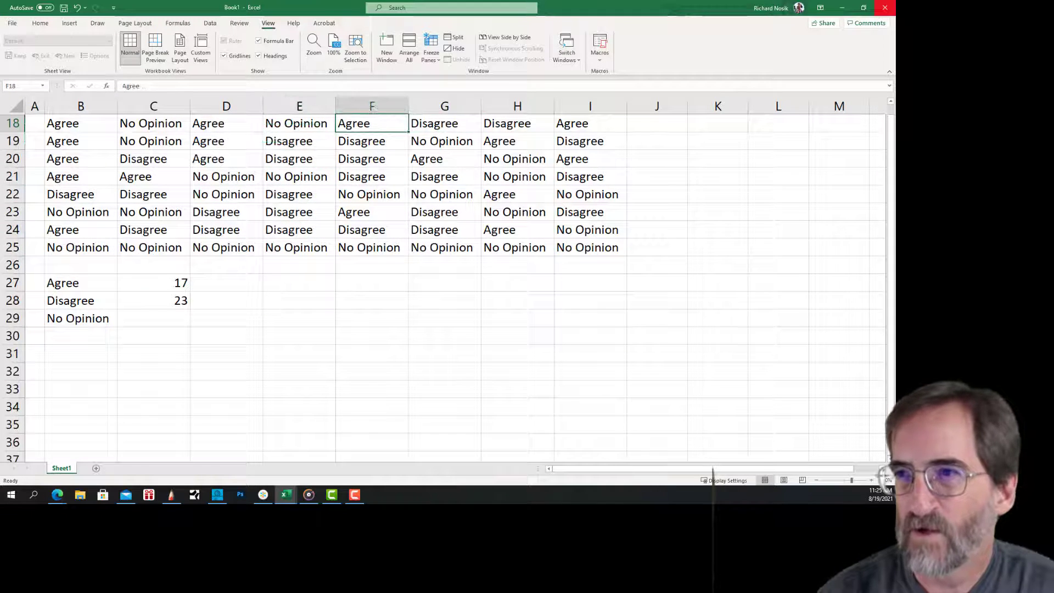
key(Down)
key(Down)
key(Down)
key(Down)
key(Down)
key(Down)
key(Down)
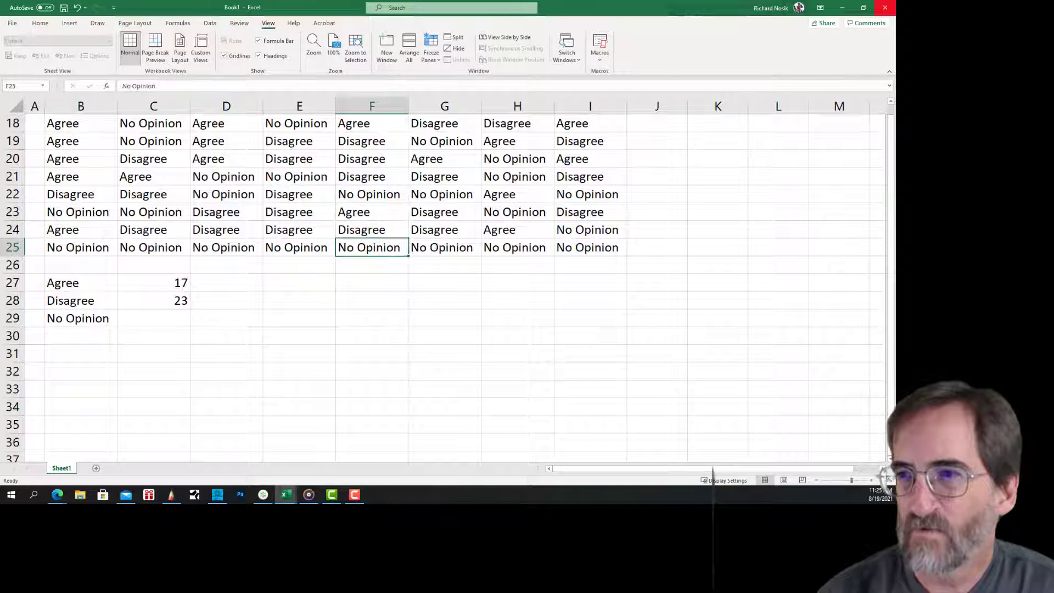
key(Right)
key(Up)
key(Up)
key(Up)
key(Up)
key(Up)
key(Up)
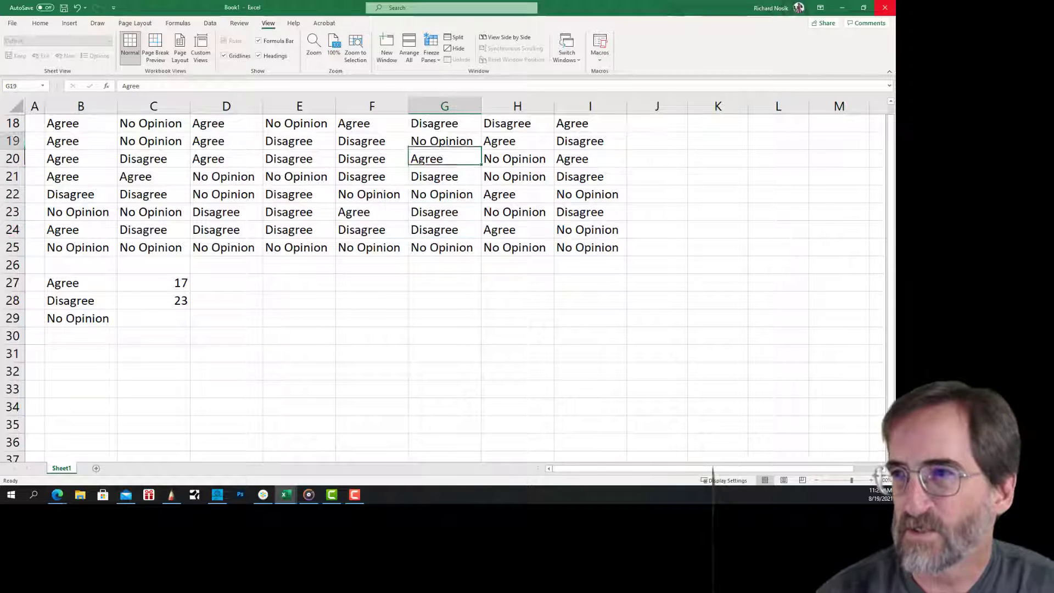
key(Right)
key(Down)
key(Down)
key(Down)
key(Down)
key(Down)
key(Down)
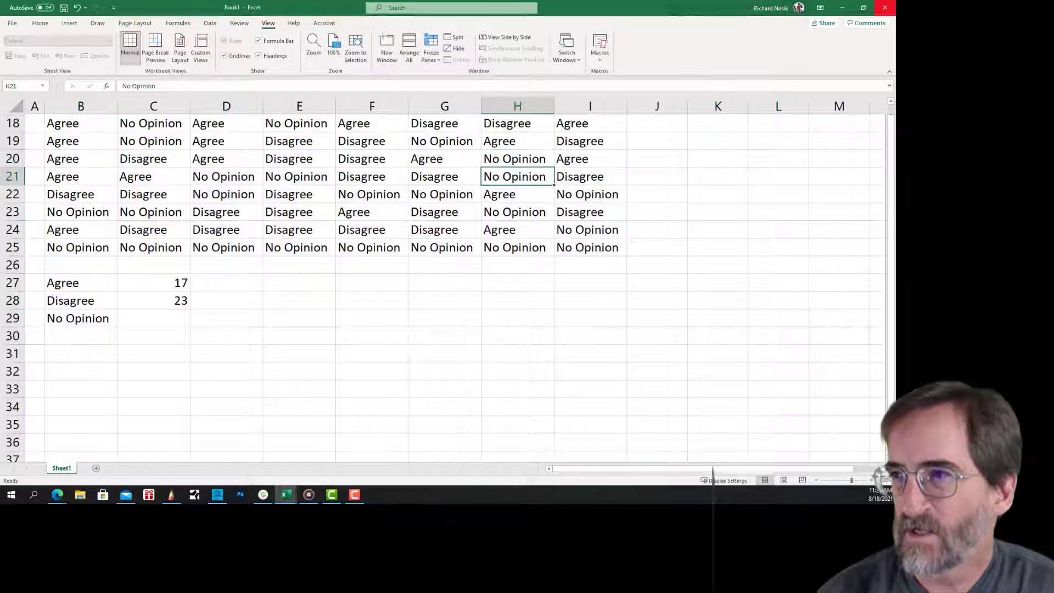
key(Right)
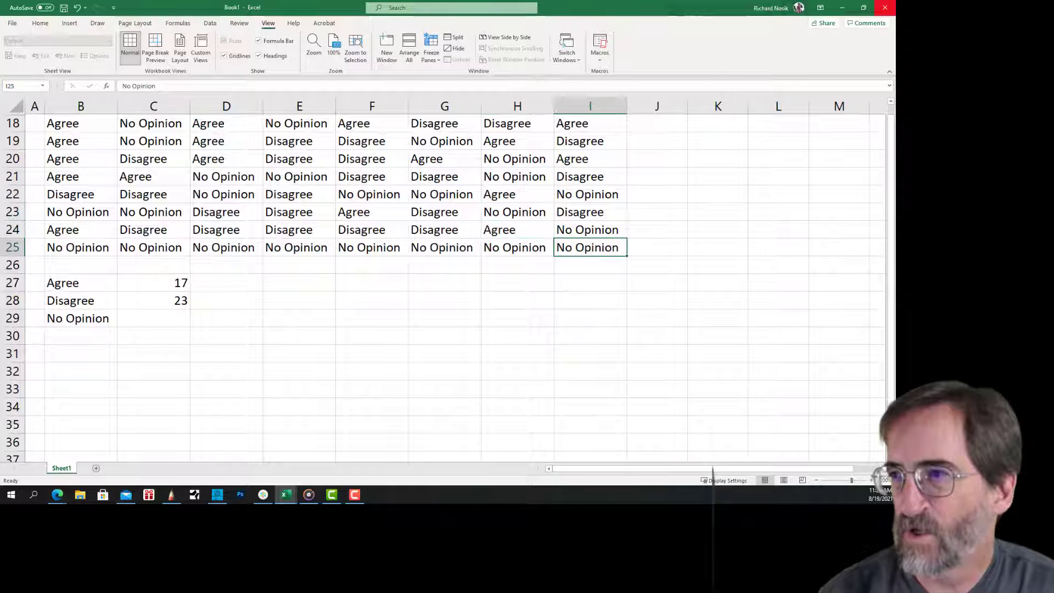
key(Up)
key(Up)
key(Up)
key(Up)
key(Up)
key(Up)
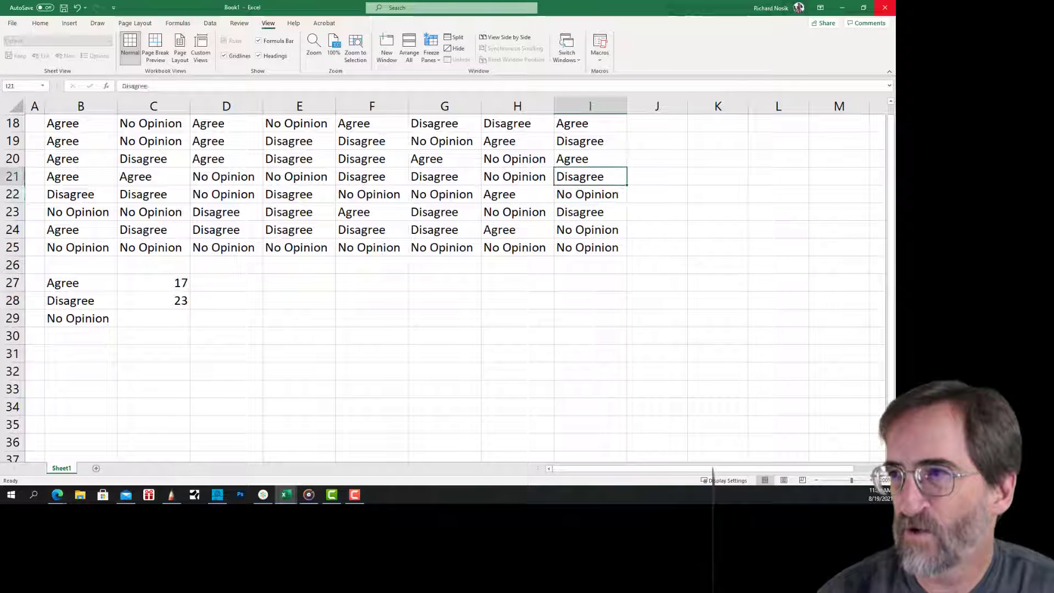
- Enter 24 as the No Opinion count in cell C29
click(164, 315)
text(24)
key(Return)
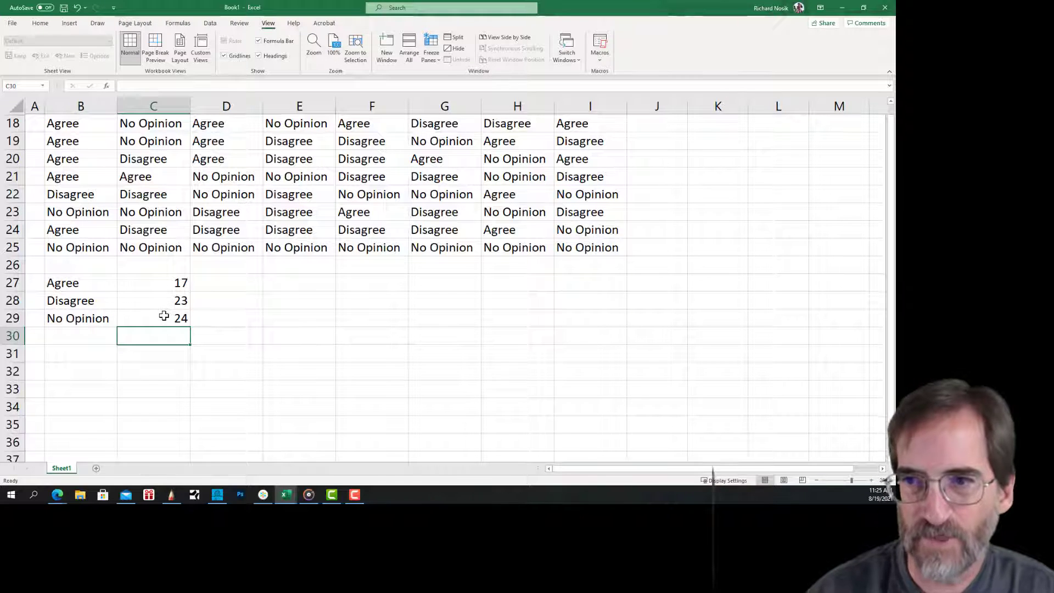
- Check the total of the three counts with =SUM(C27:C29) in cell C30 and clear the cell again
text(=s)
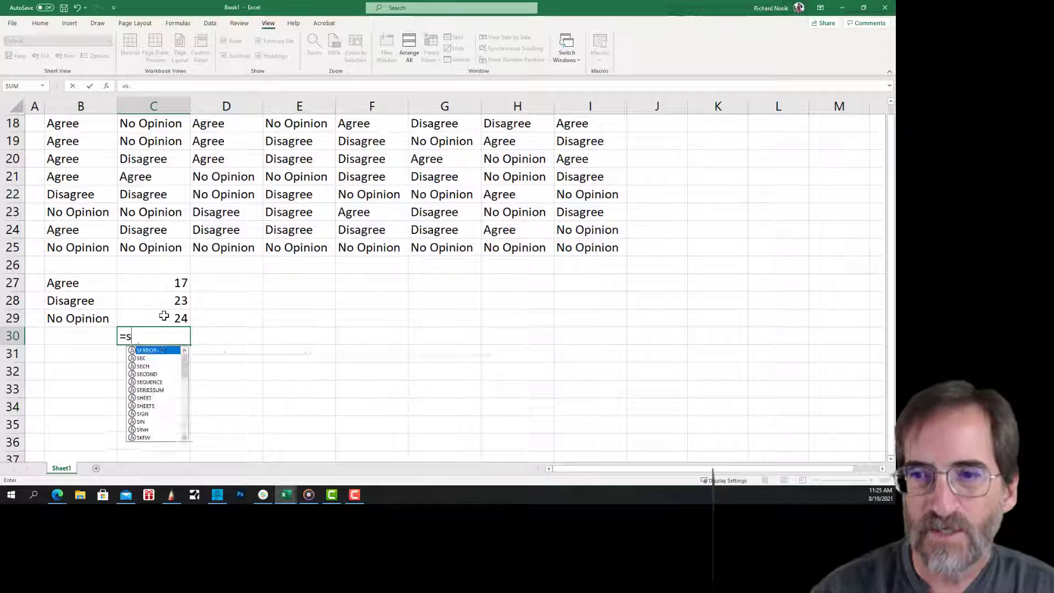
text(um()
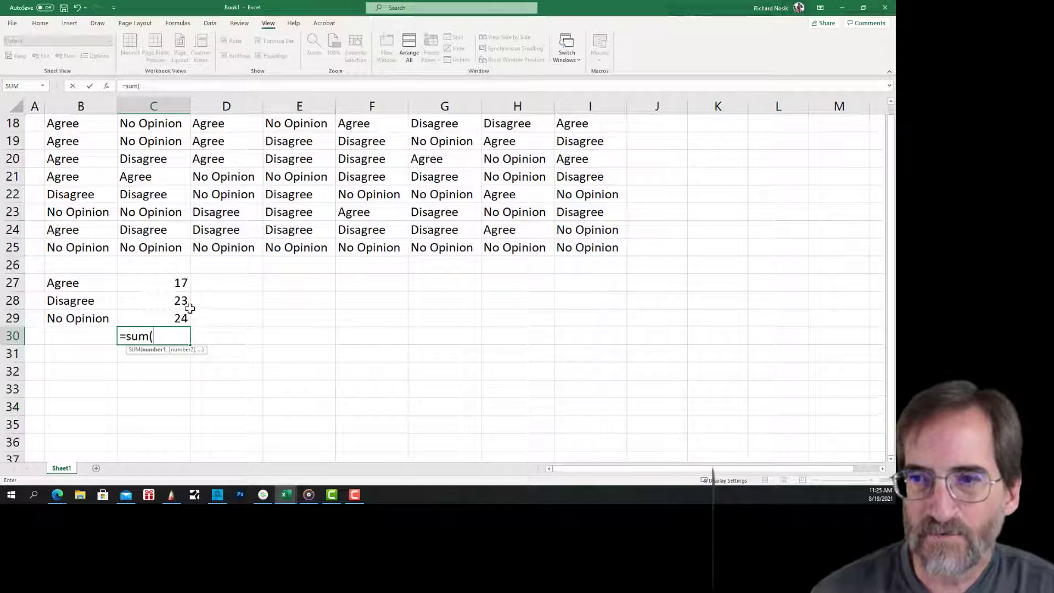
drag(174, 286, 179, 317)
text())
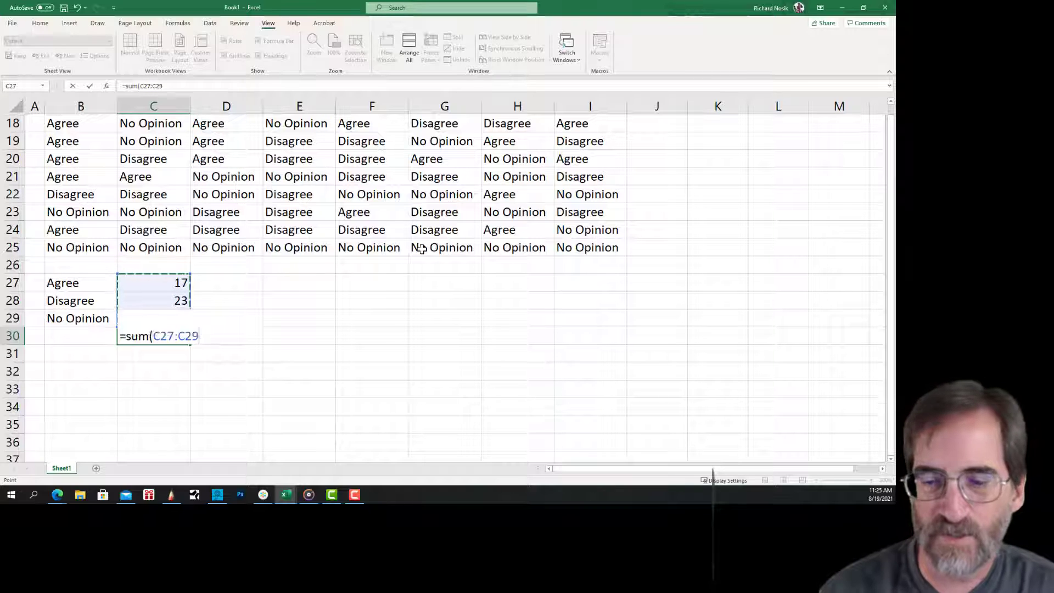
key(Return)
key(Up)
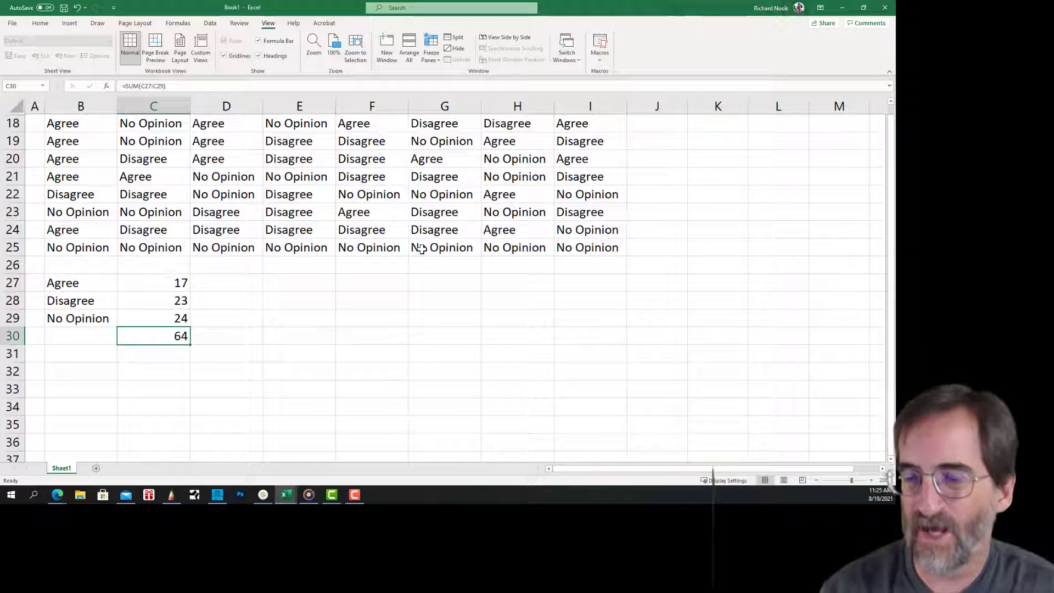
key(Delete)
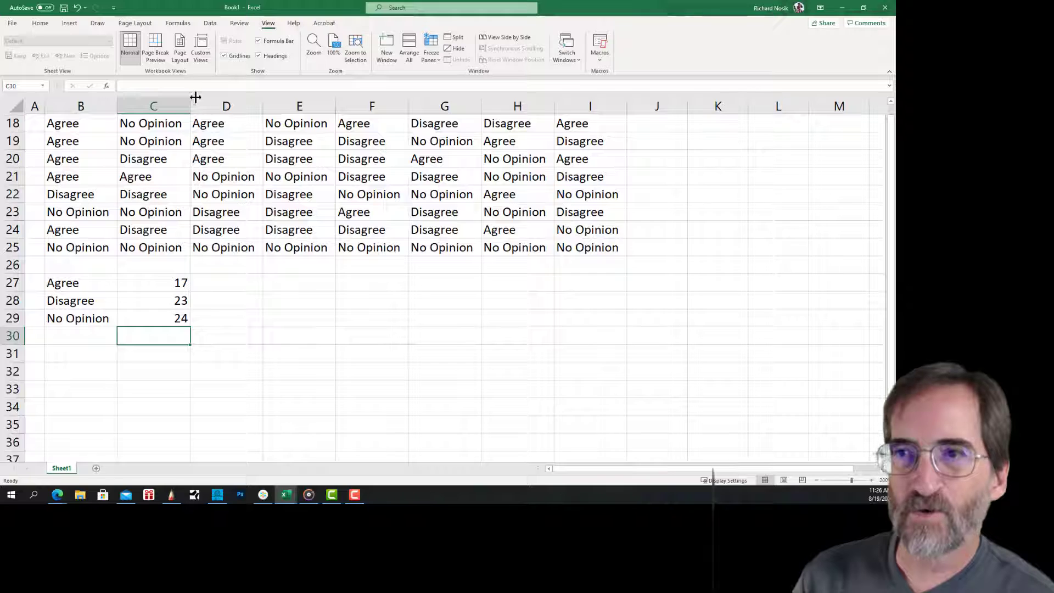
click(301, 282)
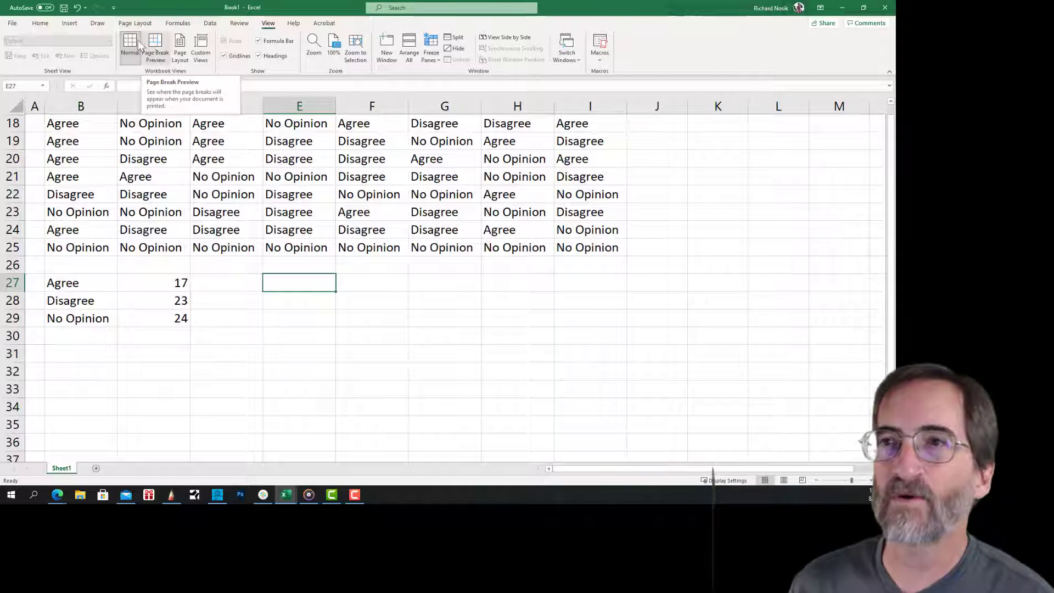
click(69, 25)
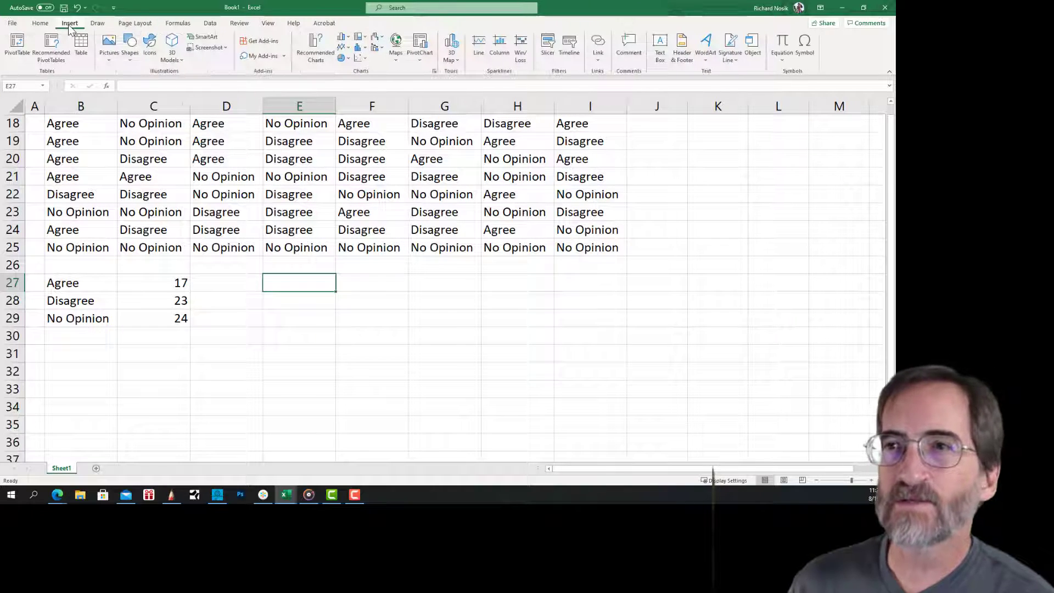
click(349, 39)
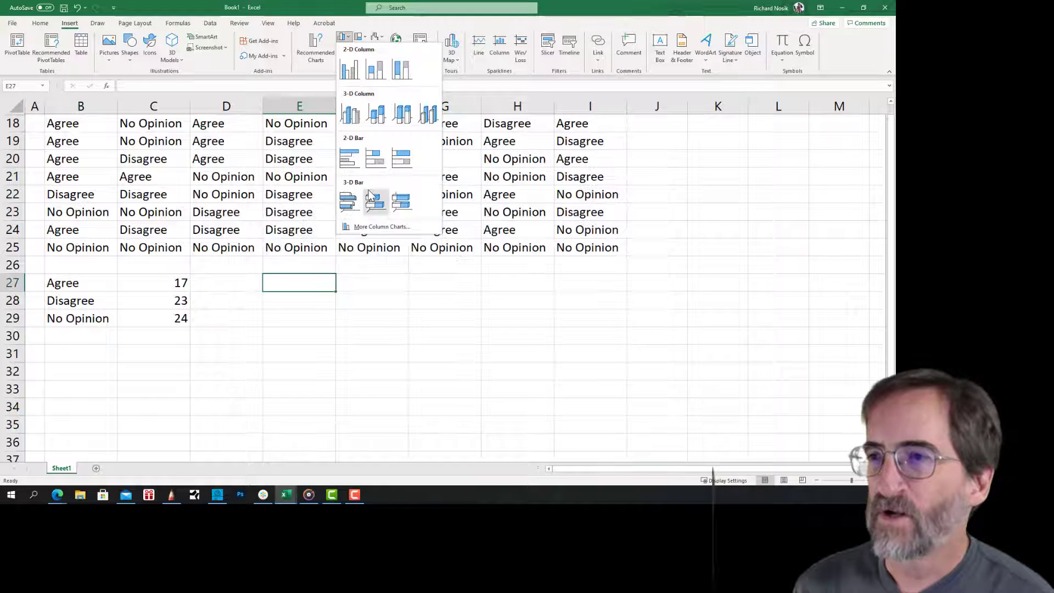
click(345, 38)
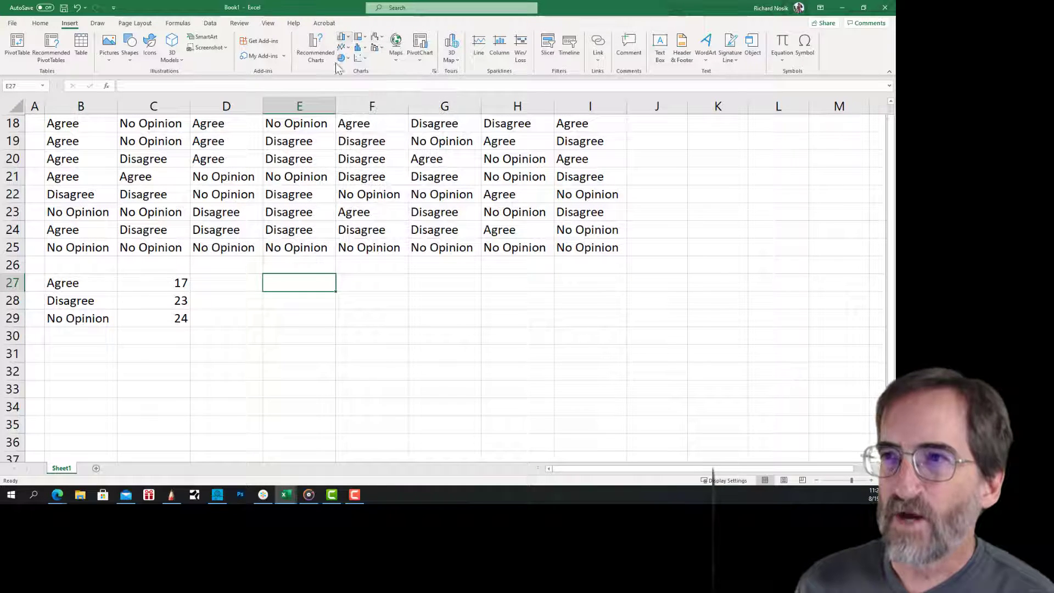
- Insert a 3-D Column chart from the response labels and counts in B27:C29
drag(80, 283, 144, 319)
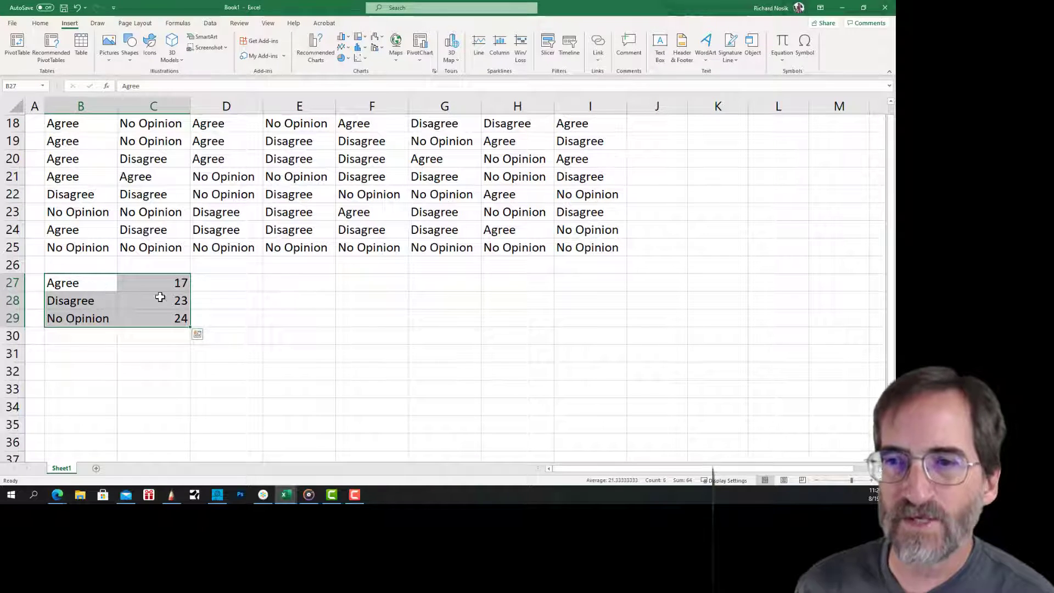
click(345, 37)
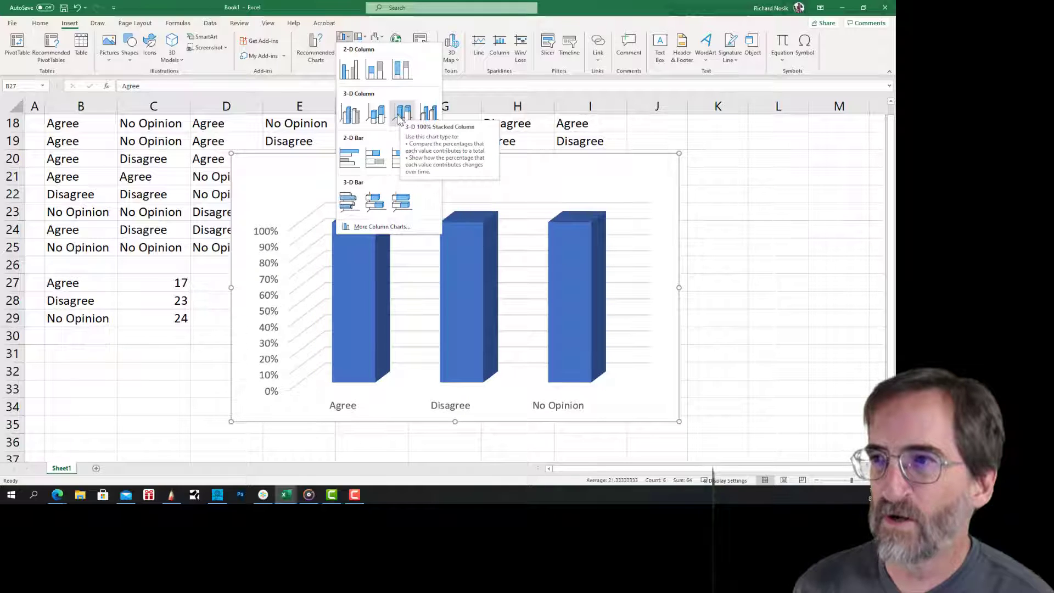
click(428, 114)
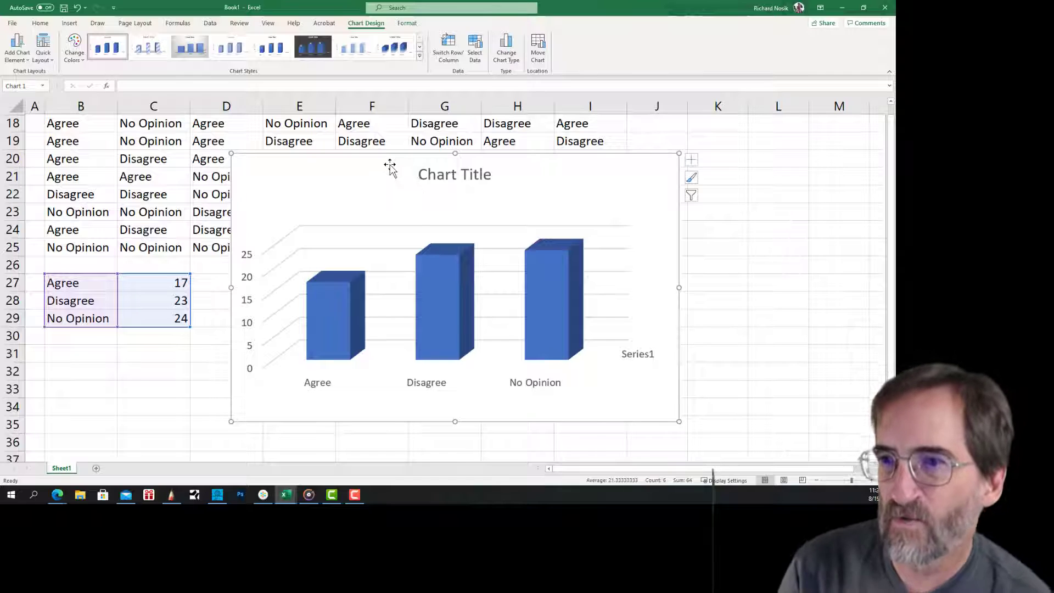
- Move and shrink the chart to sit beside the tally, and delete its Series1 axis label
drag(390, 164, 376, 144)
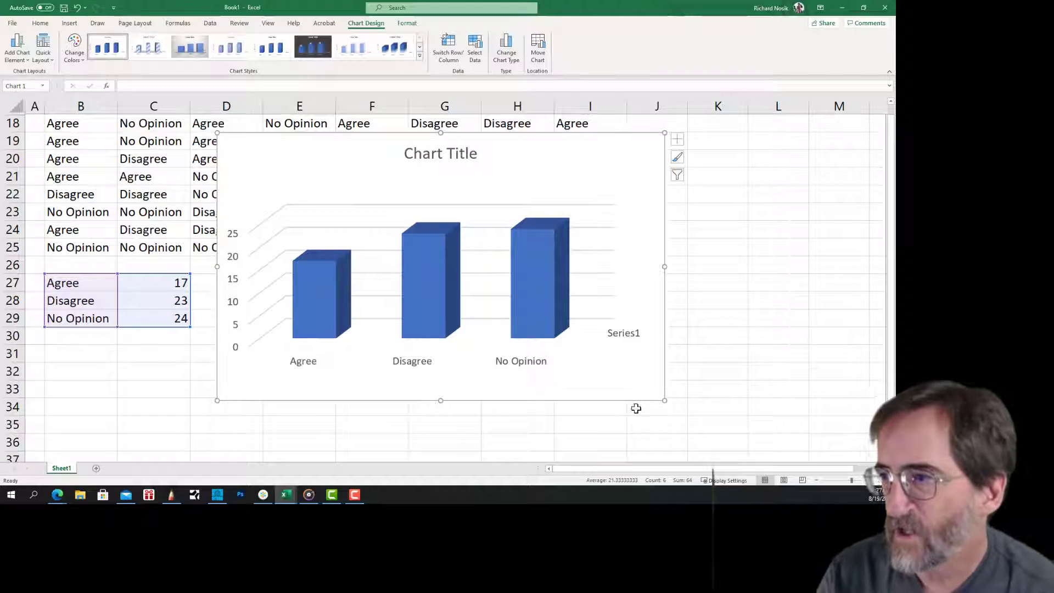
drag(664, 403, 492, 343)
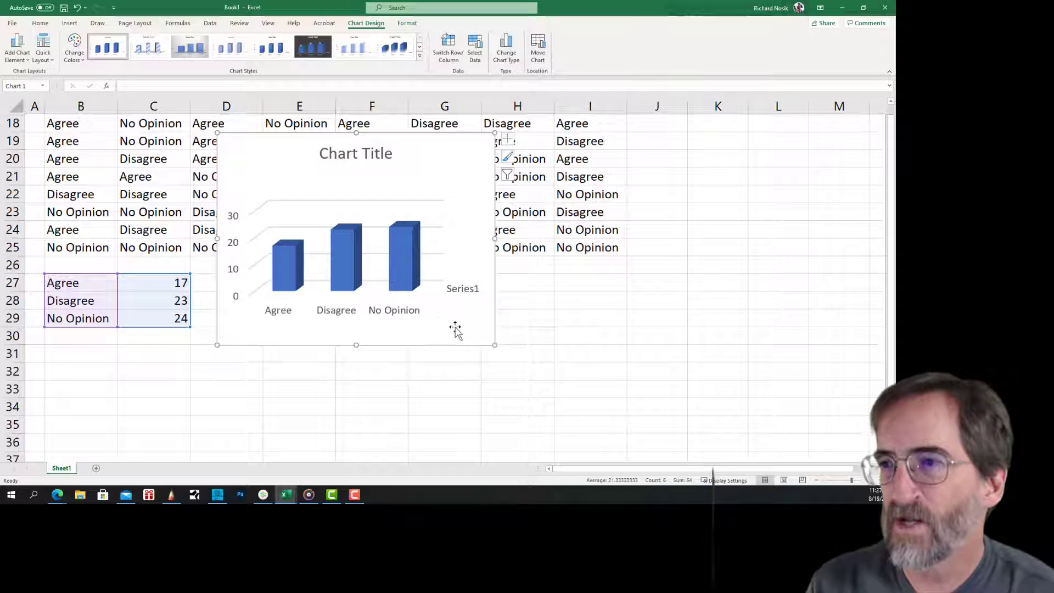
click(465, 292)
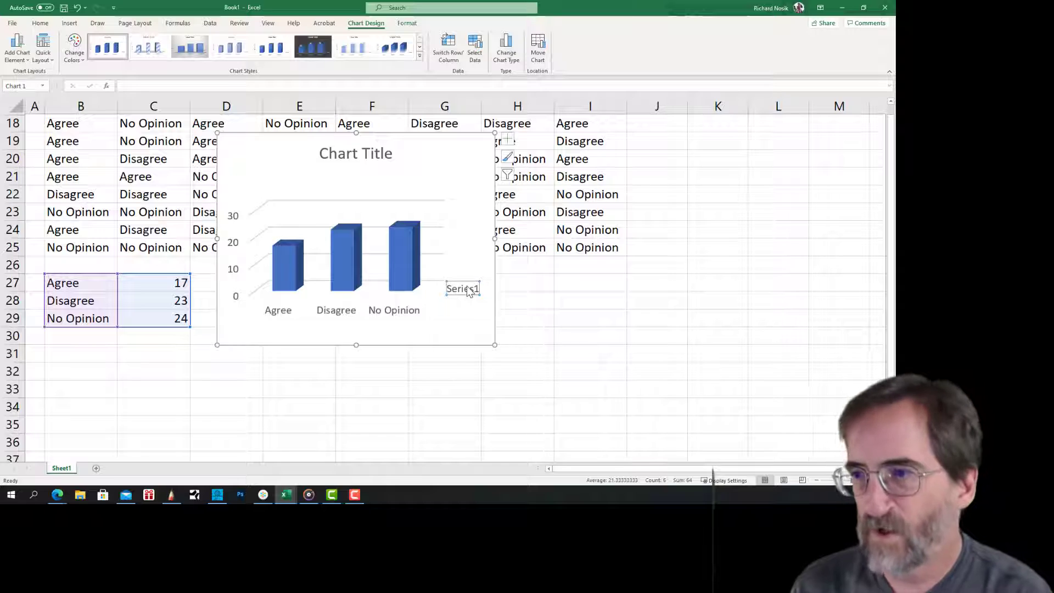
key(Delete)
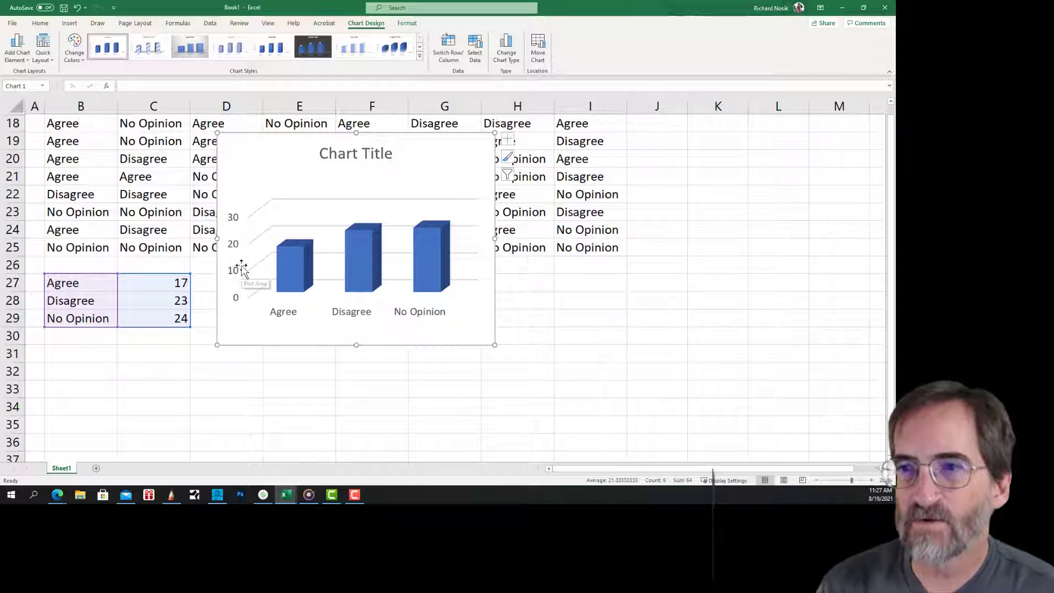
- Replace the chart's placeholder title with "Survey Result"
click(354, 153)
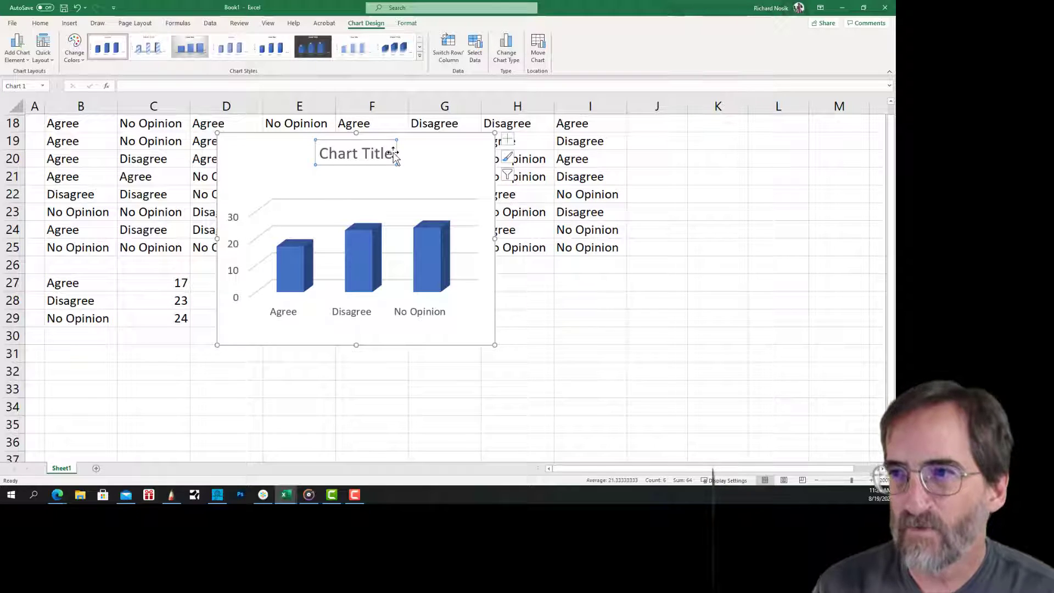
click(393, 154)
drag(392, 154, 318, 155)
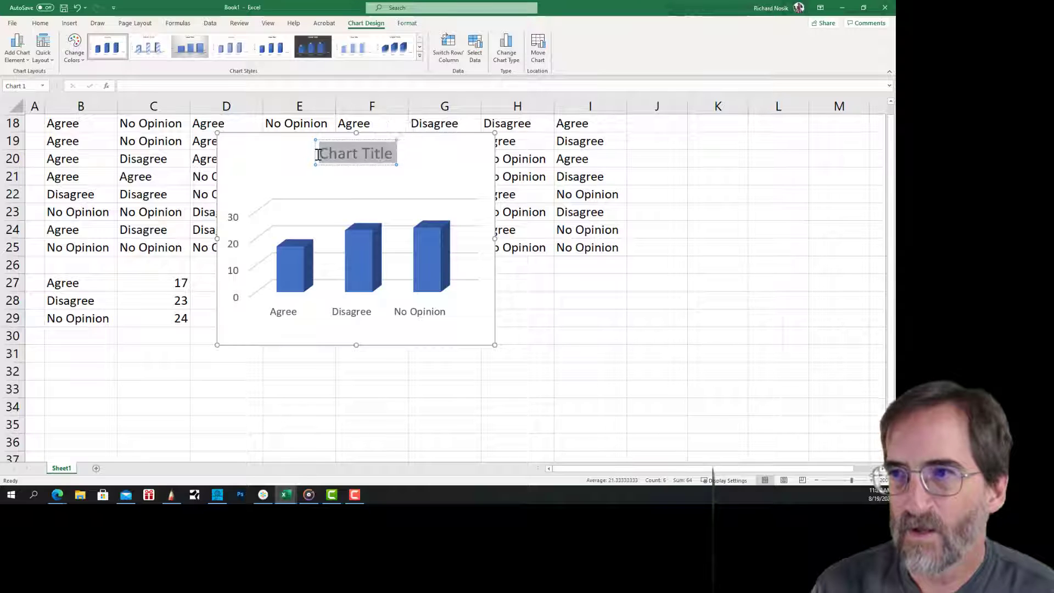
text(Sur)
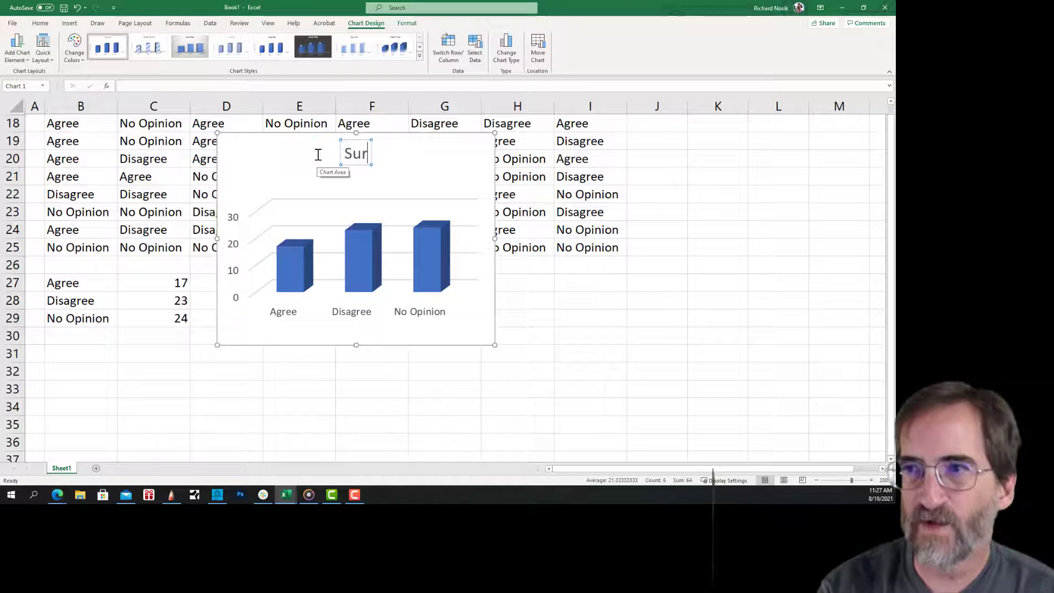
text(vey Result)
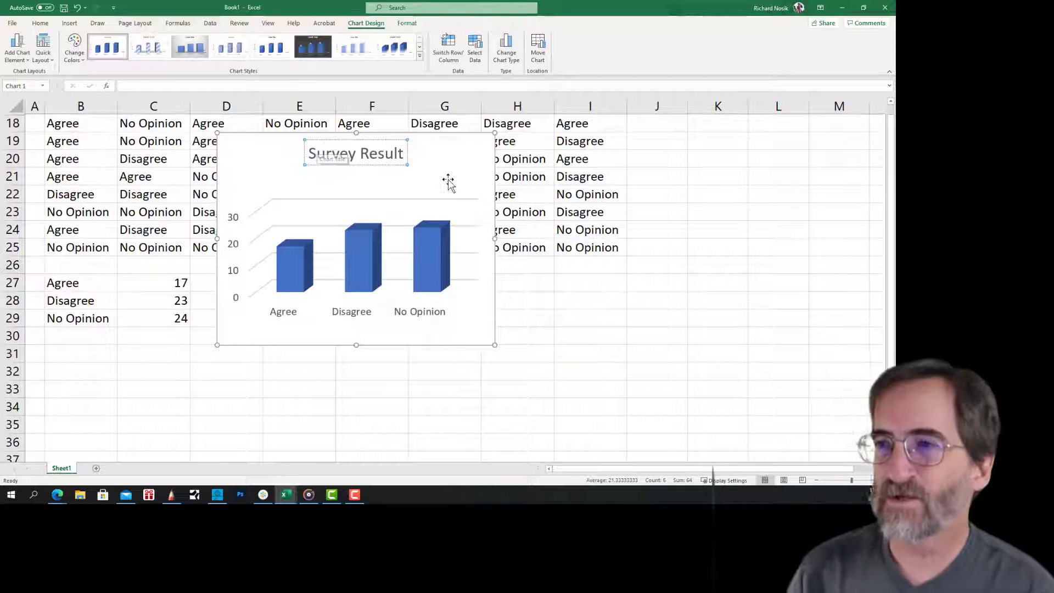
click(487, 244)
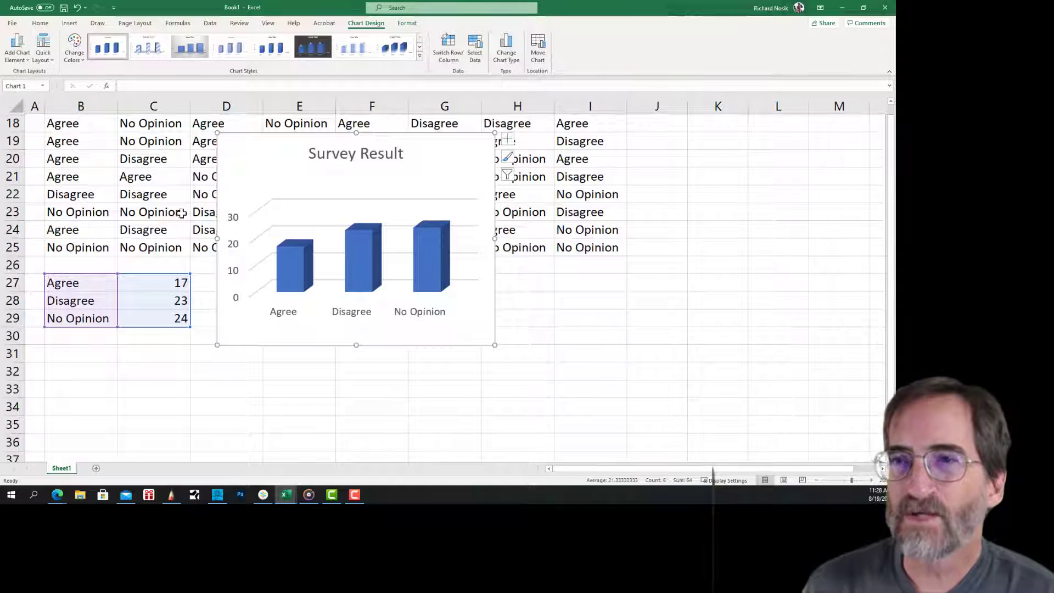
- Insert a 2-D pie chart from the response labels and counts in B27:C29
click(121, 353)
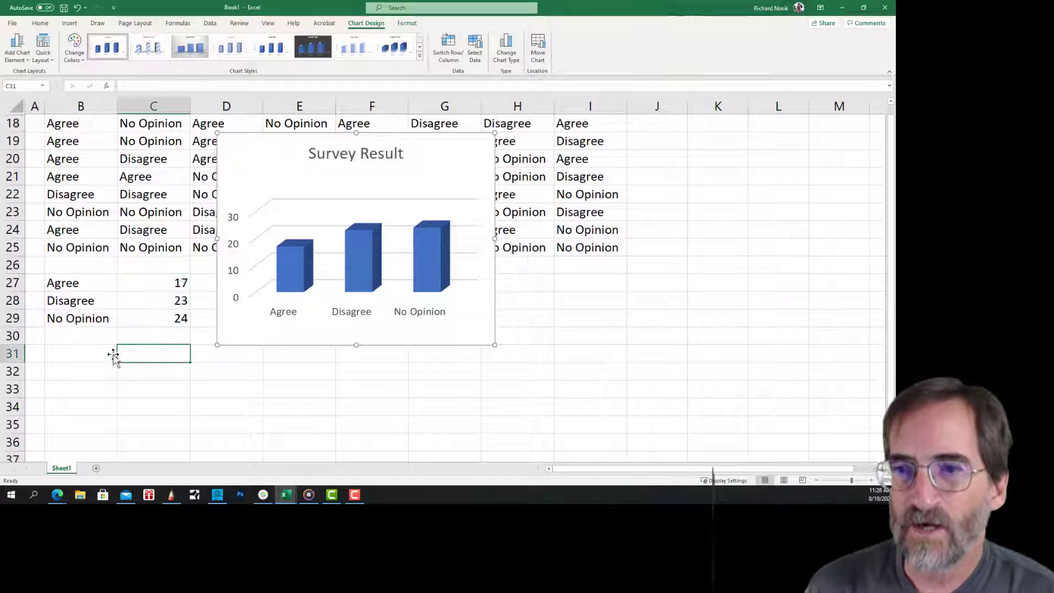
drag(72, 277, 139, 315)
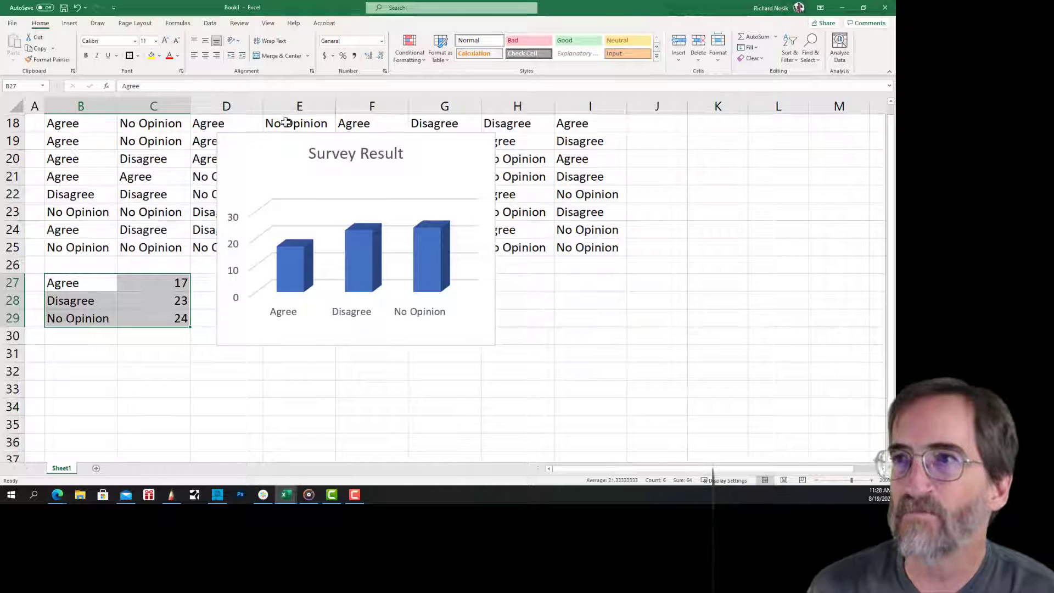
click(71, 24)
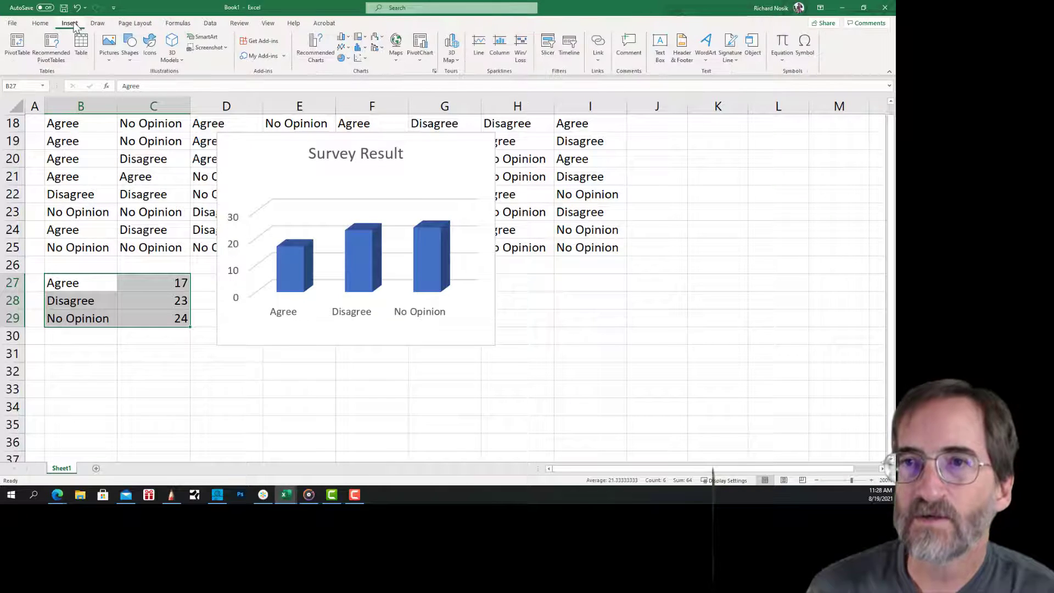
click(350, 59)
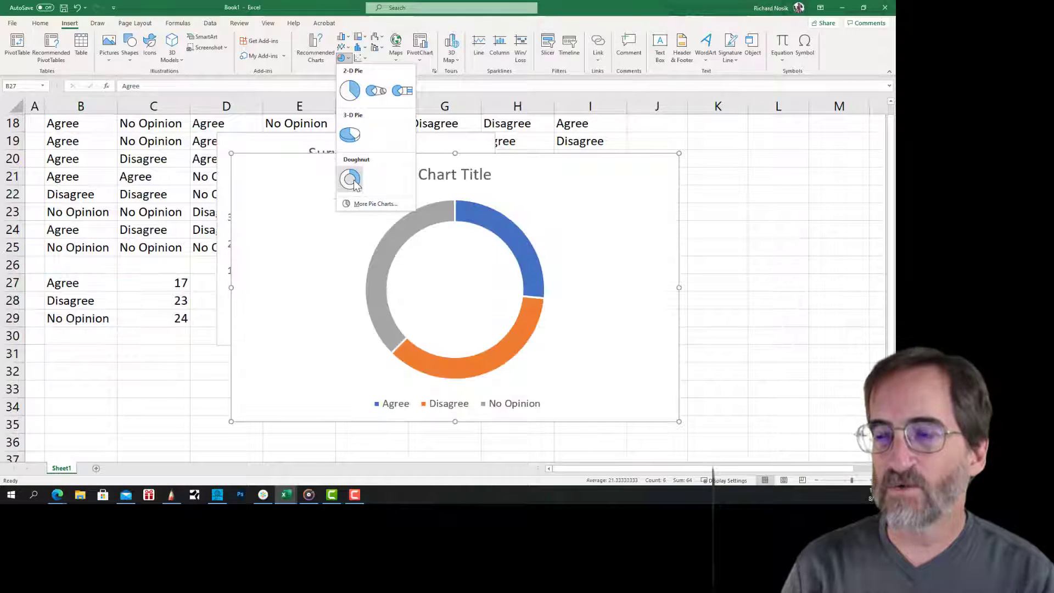
click(350, 90)
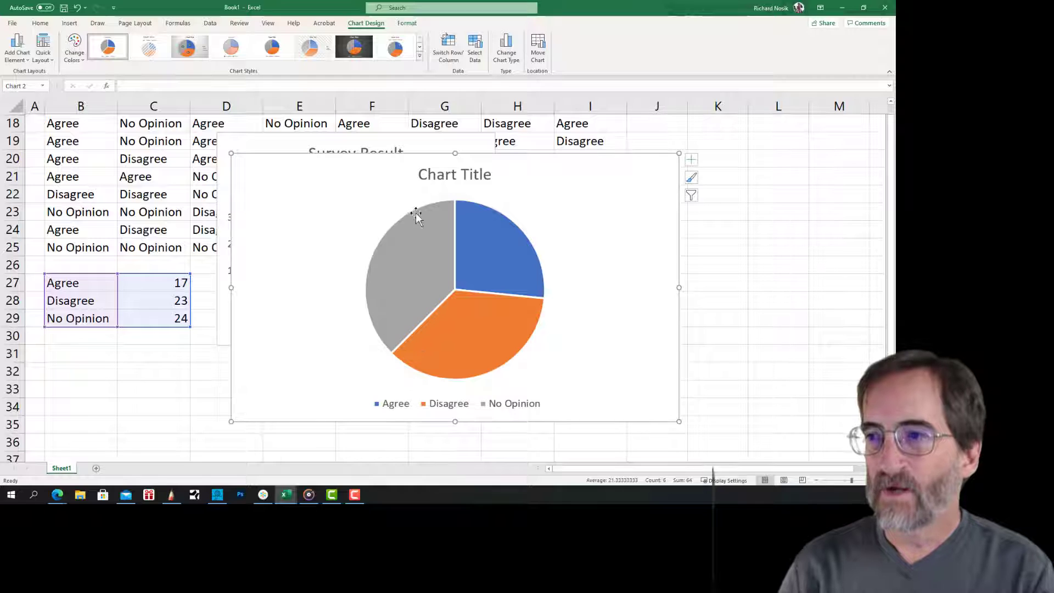
- Replace the pie chart's placeholder title with "Survey Results"
click(445, 176)
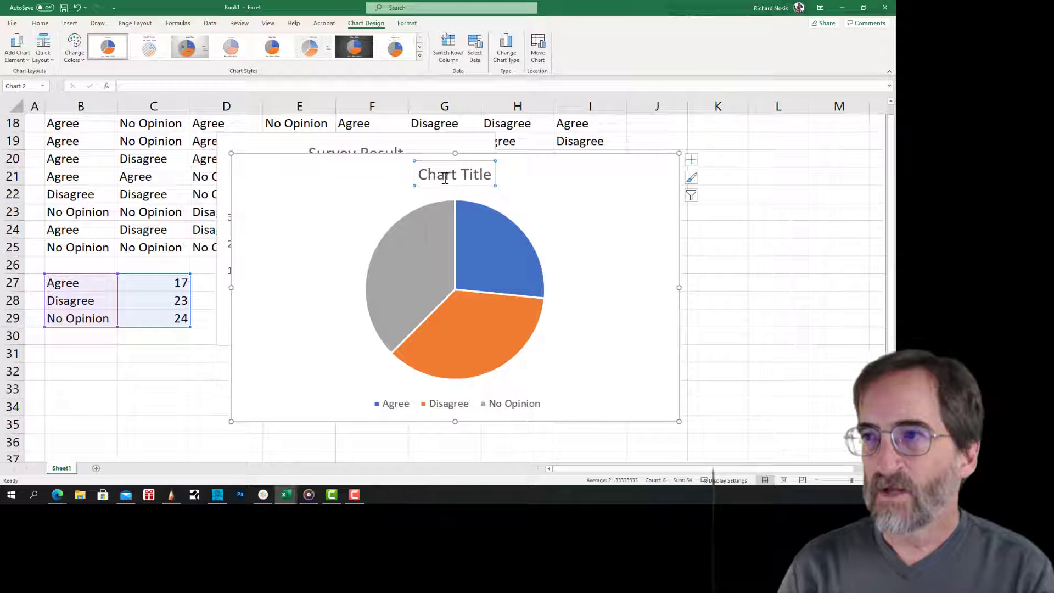
double_click(474, 174)
key(ctrl+a)
text(S)
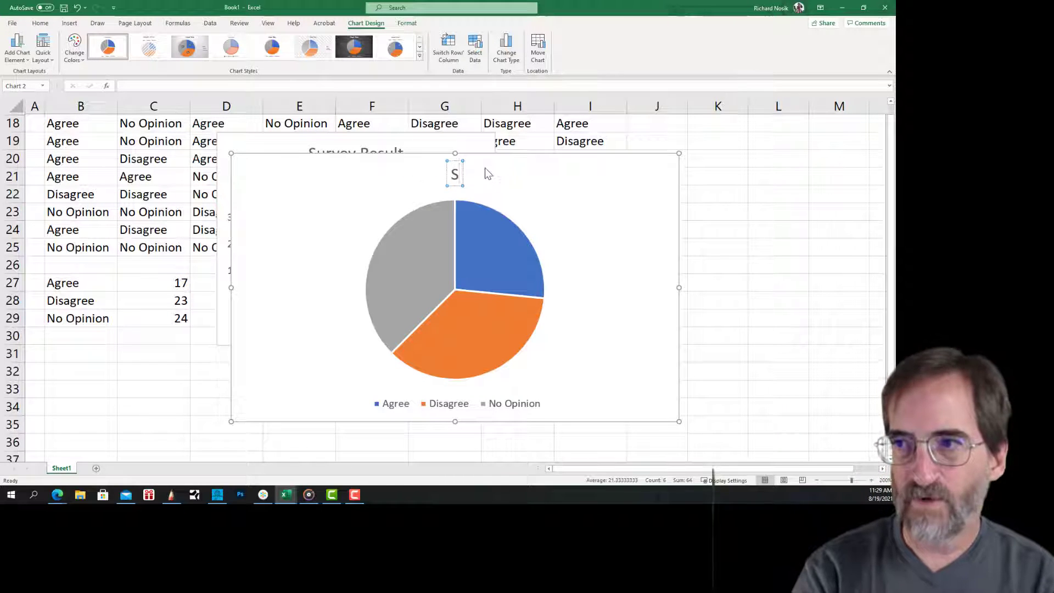
text(urvey Results)
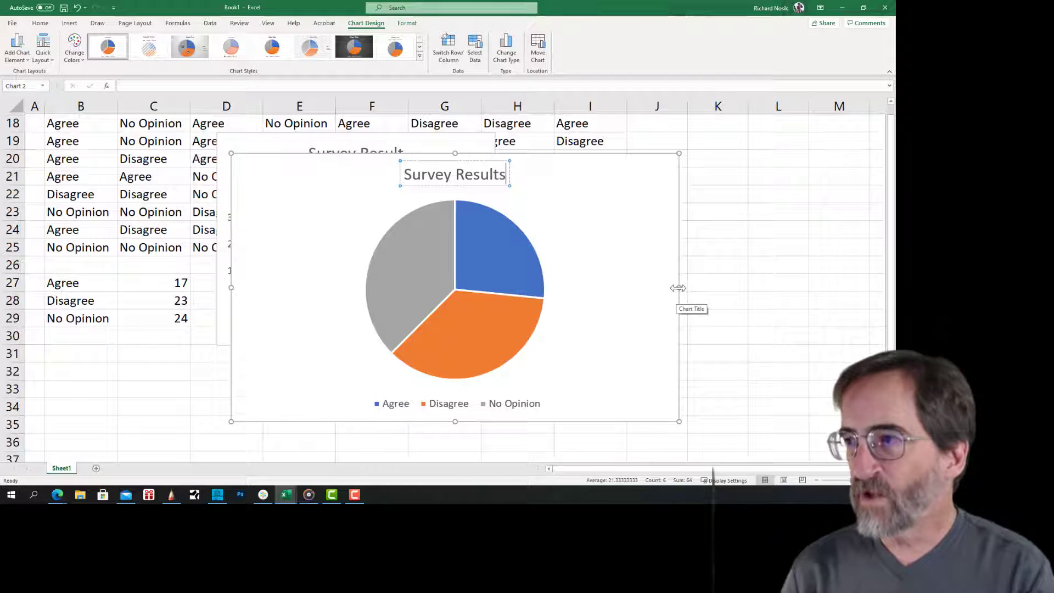
- Narrow the pie chart and place it beside the column chart, keeping its title centred above the pie
drag(678, 288, 502, 289)
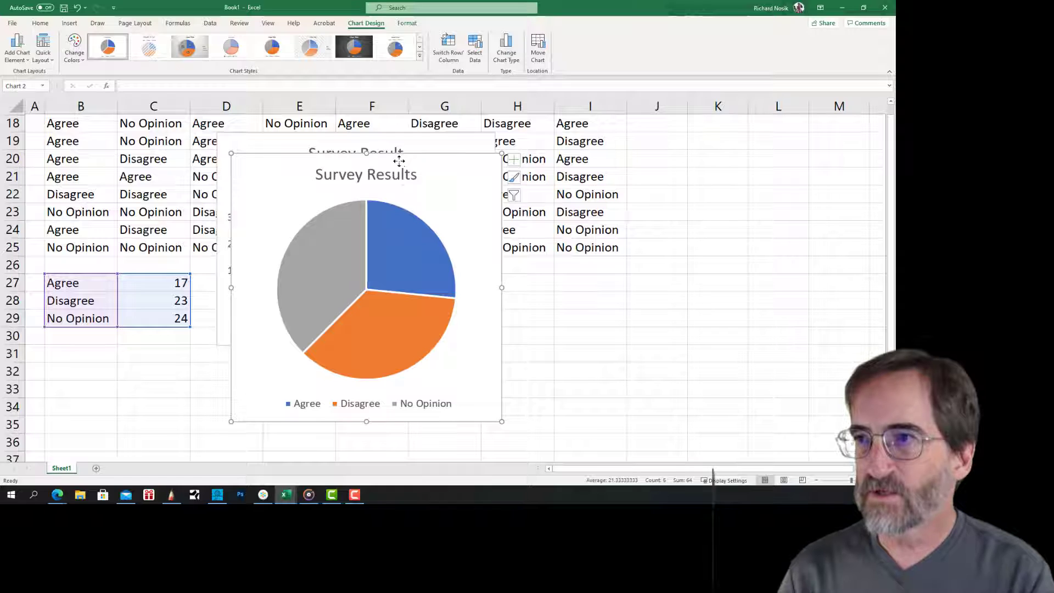
drag(399, 162, 667, 179)
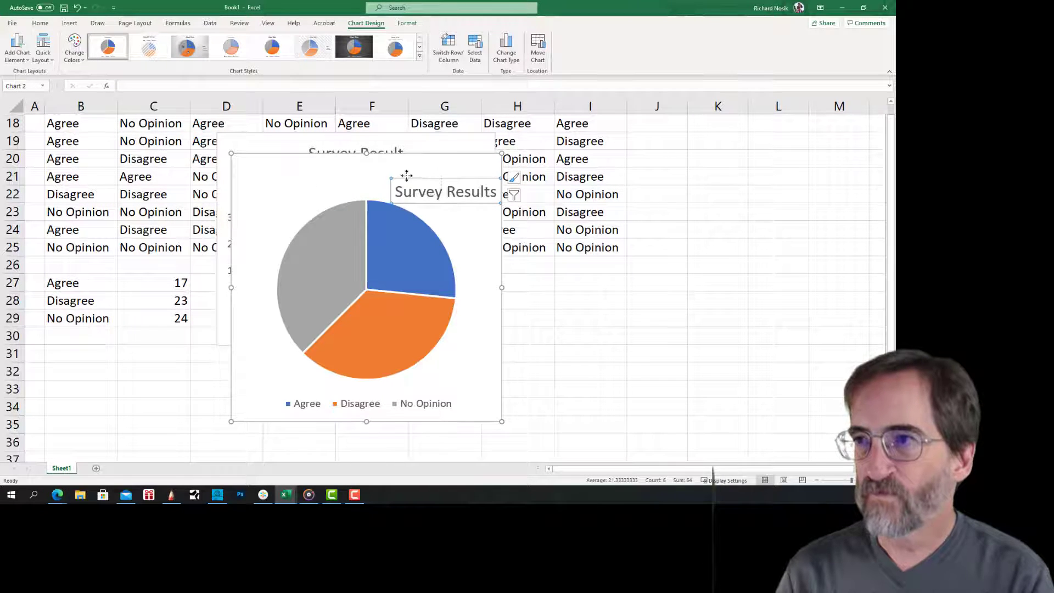
drag(406, 175, 676, 134)
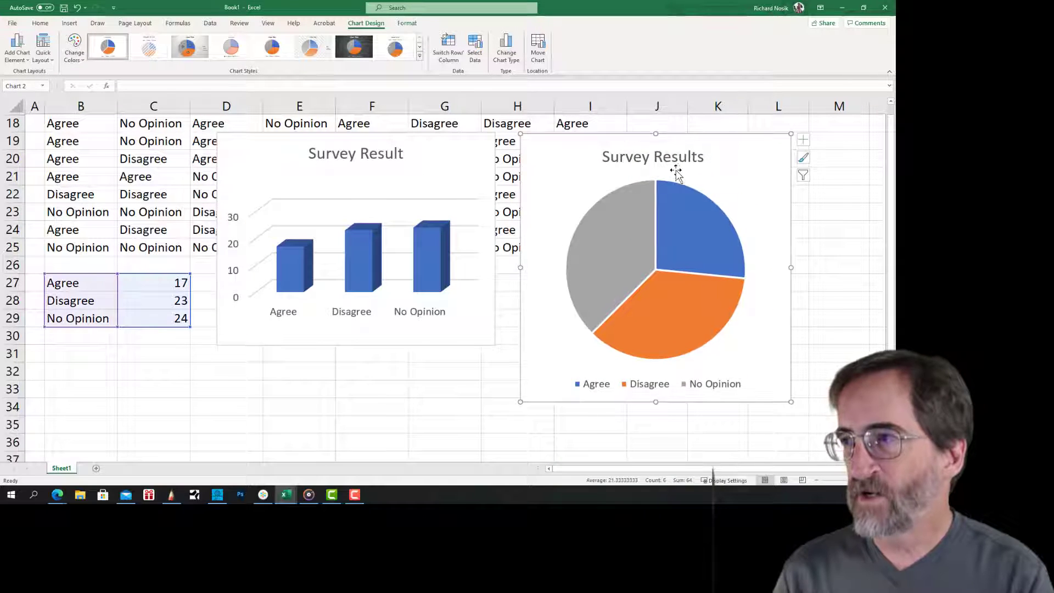
- Add data labels showing the counts to the pie slices
click(706, 233)
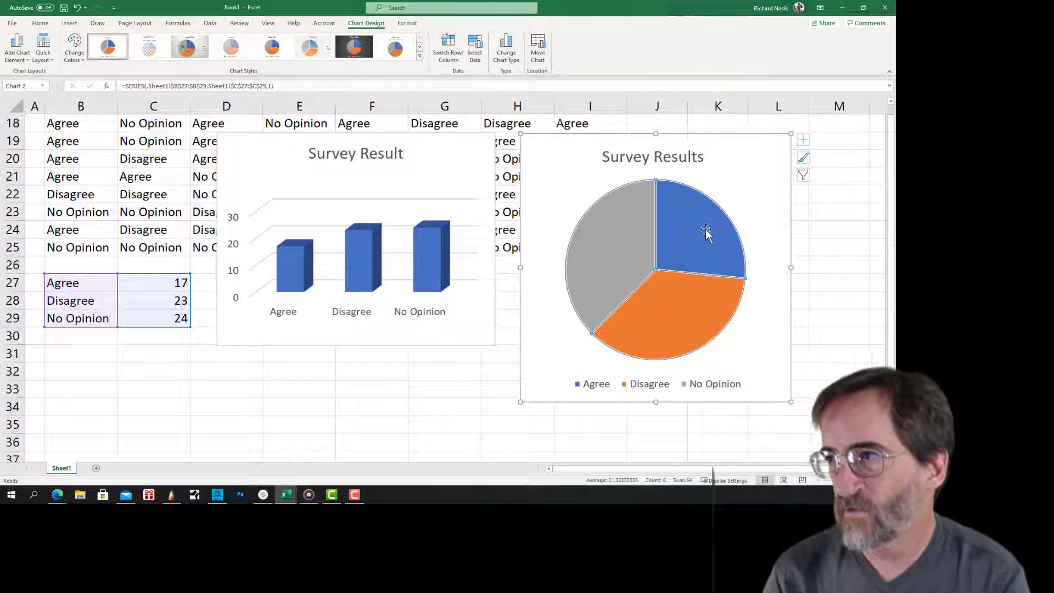
right_click(705, 232)
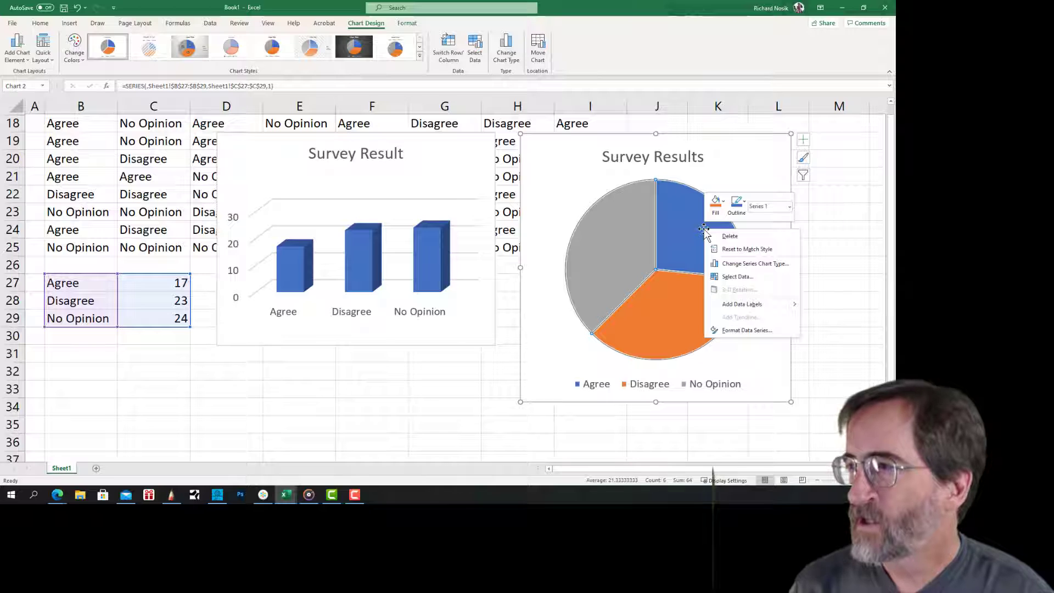
click(746, 305)
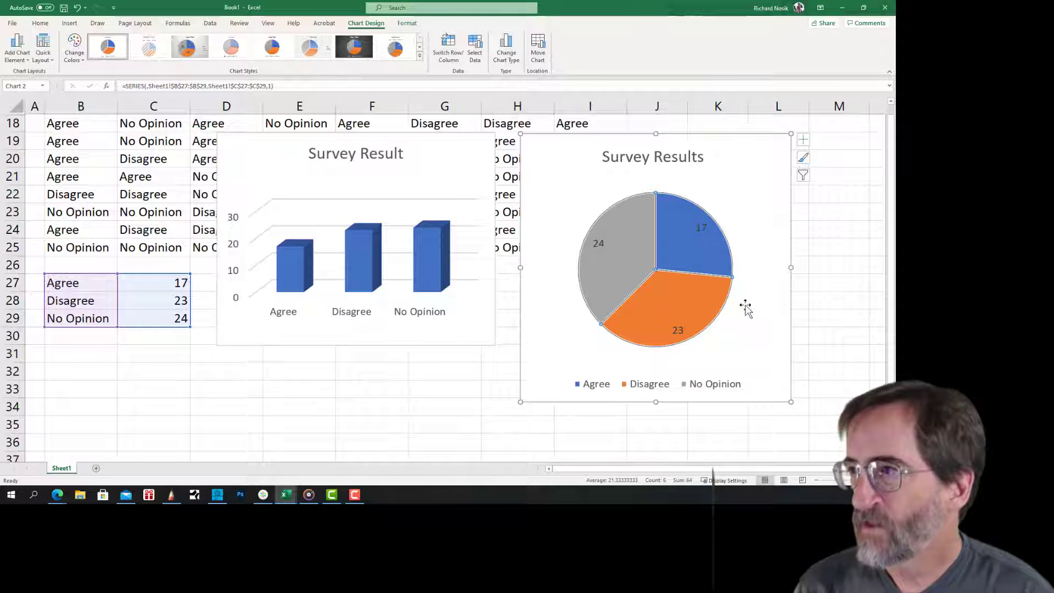
- Reposition the Agree, No Opinion and Disagree data labels closer to the middle of their pie slices
click(698, 227)
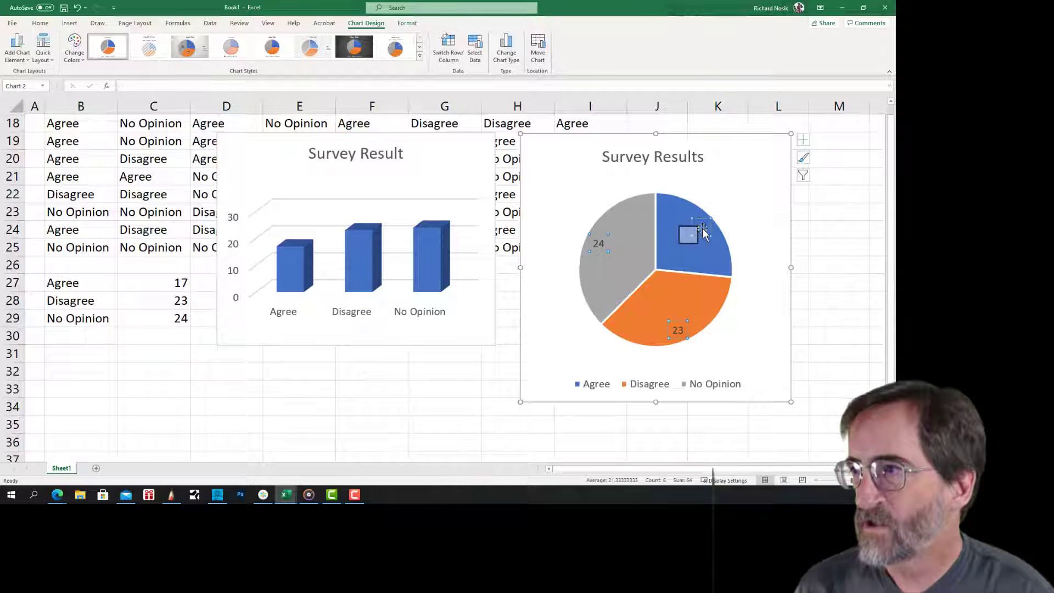
click(702, 227)
drag(702, 226, 693, 235)
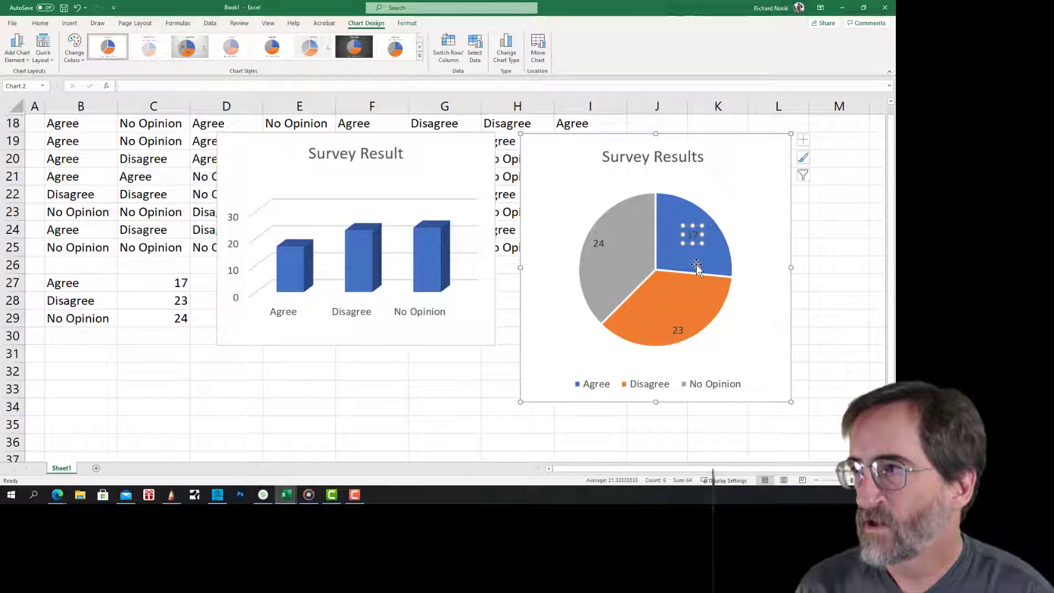
click(600, 243)
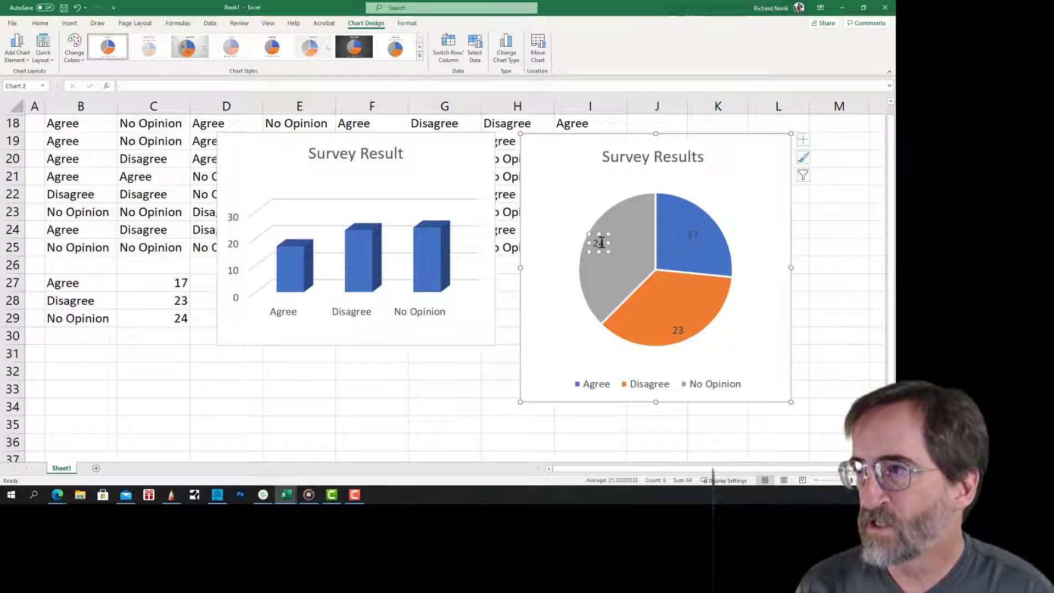
click(601, 242)
drag(604, 234, 626, 247)
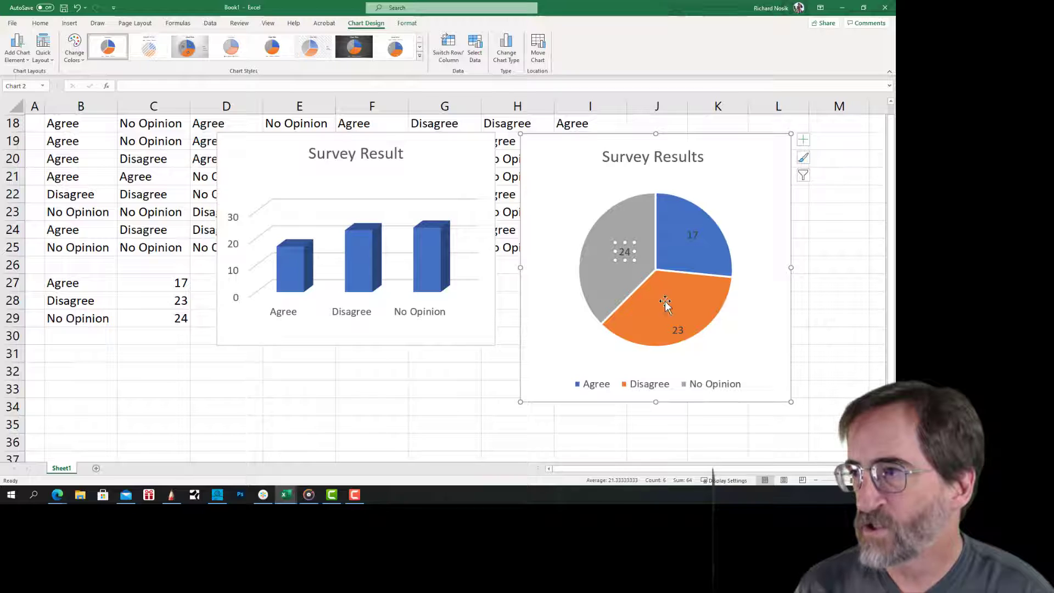
click(679, 328)
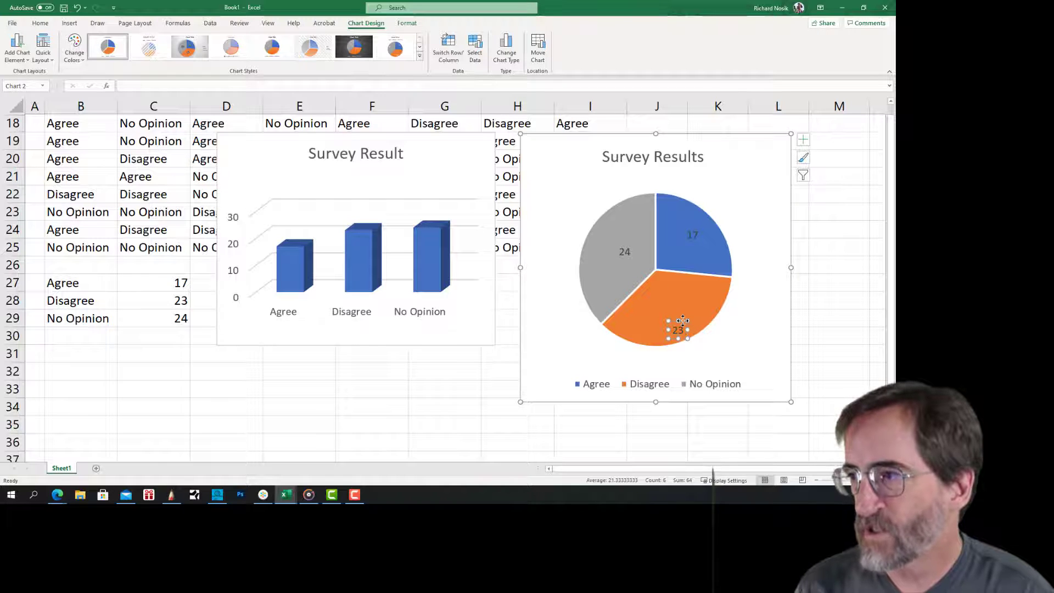
mouse_move(683, 320)
mouse_down()
mouse_move(682, 301)
mouse_move(684, 311)
mouse_up()
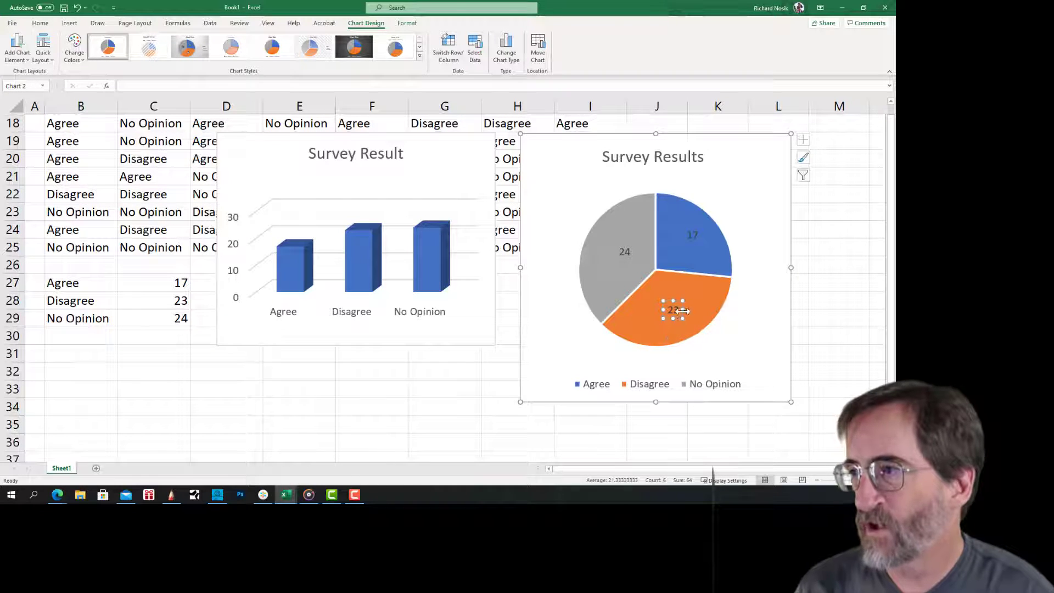
click(695, 235)
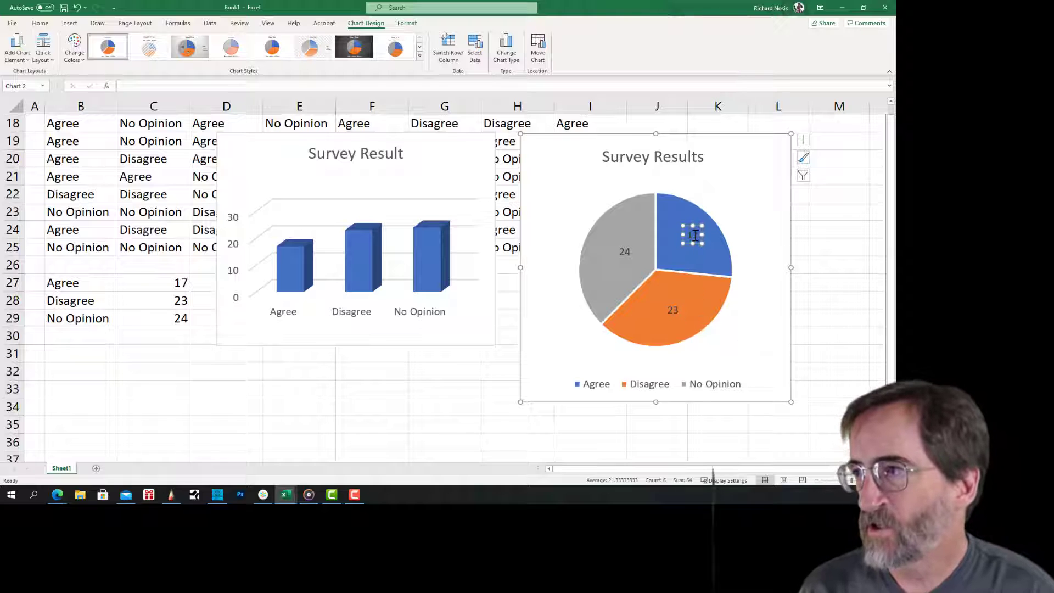
drag(696, 225, 694, 227)
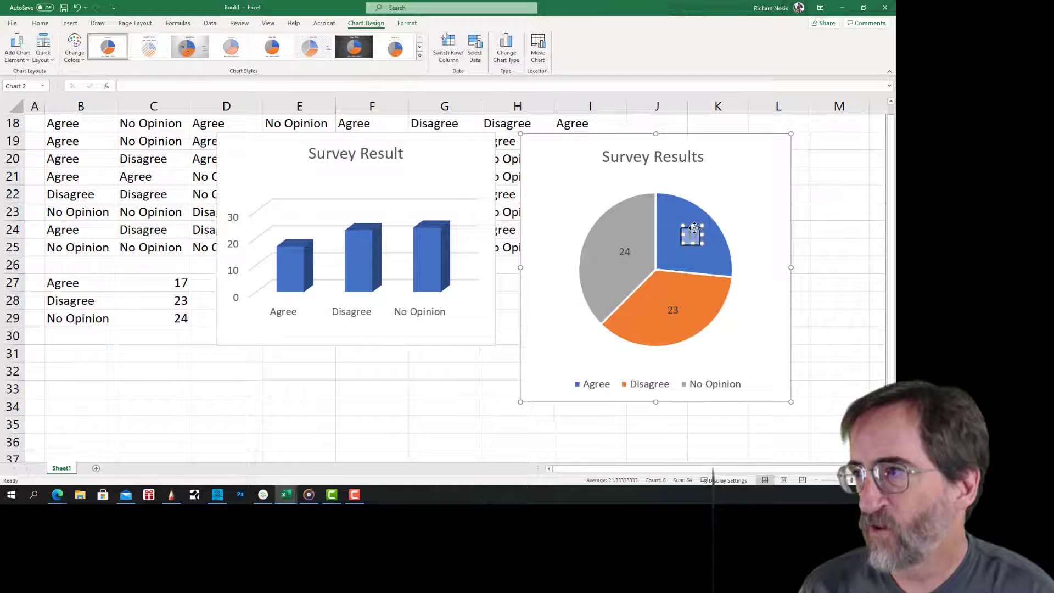
- Format the pie's data labels to include the percentage alongside the value
click(705, 268)
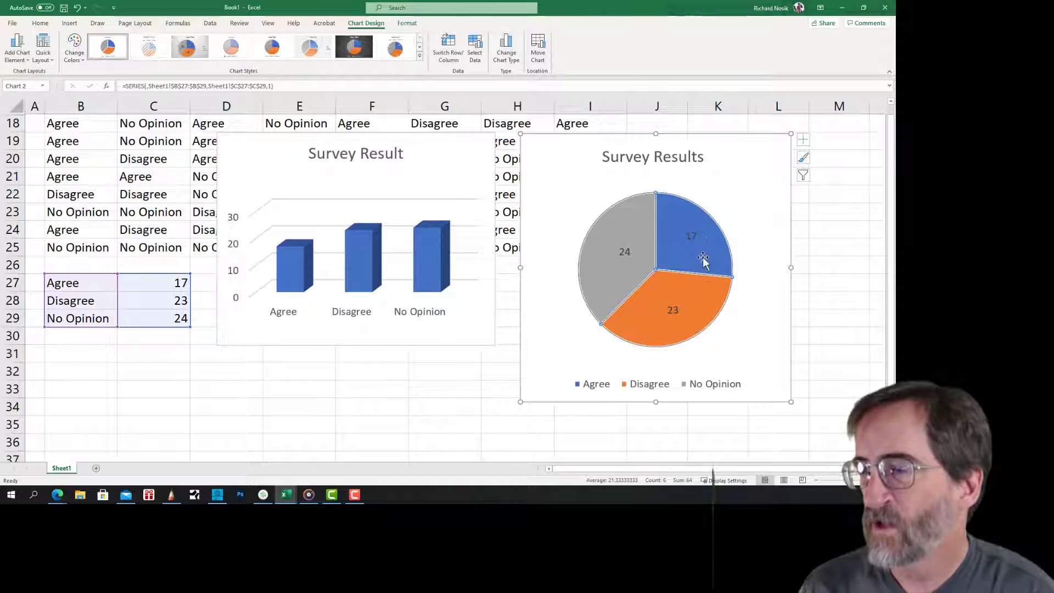
right_click(704, 258)
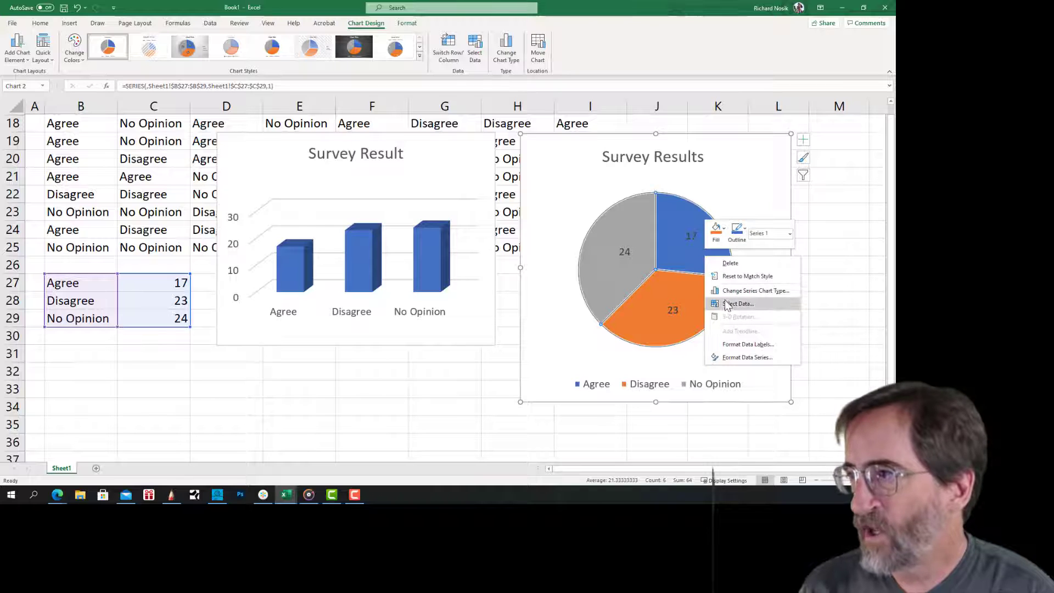
click(745, 345)
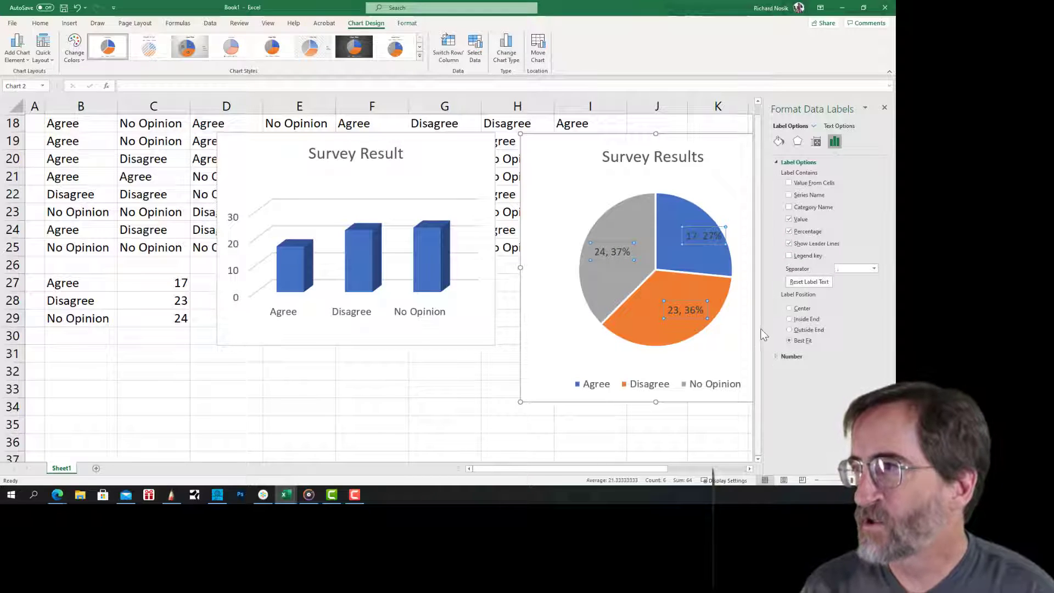
click(735, 354)
click(721, 423)
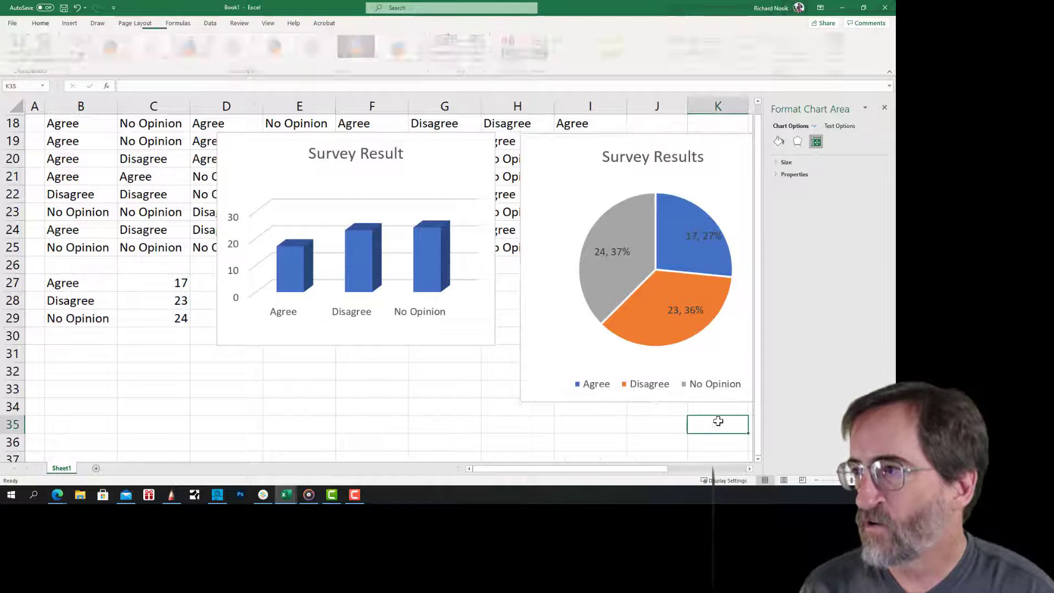
- Shift the Agree and Disagree labels inward within their slices and move the No Opinion label outside the pie
click(712, 245)
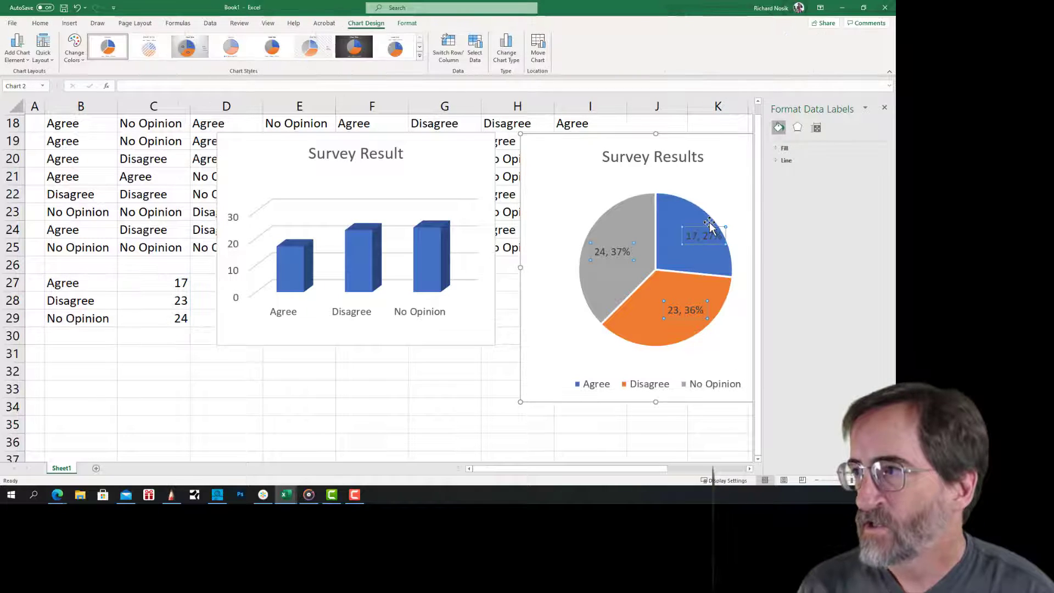
drag(707, 226, 695, 227)
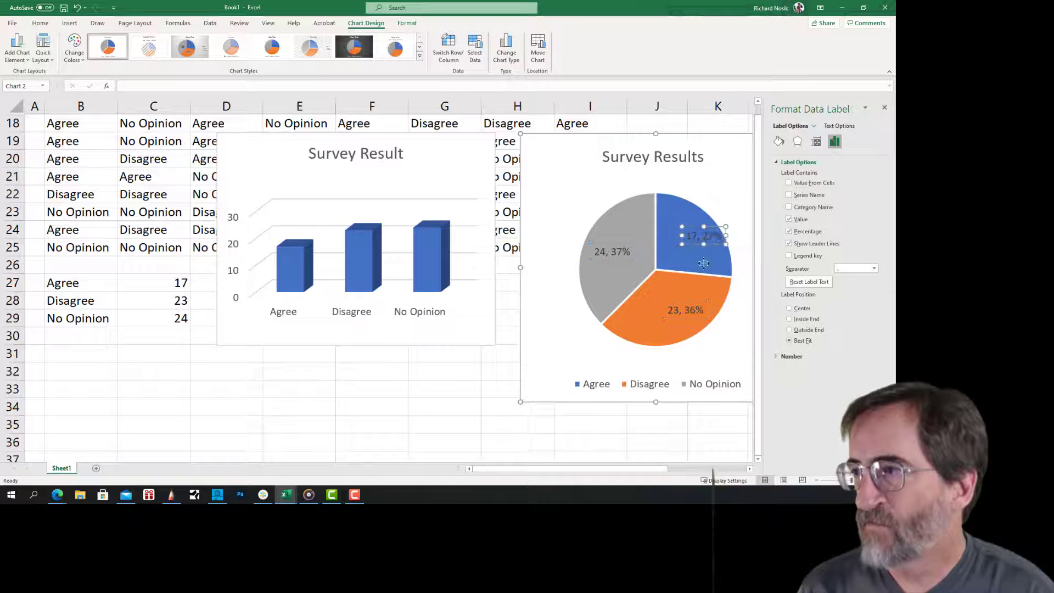
click(691, 311)
drag(692, 300, 681, 301)
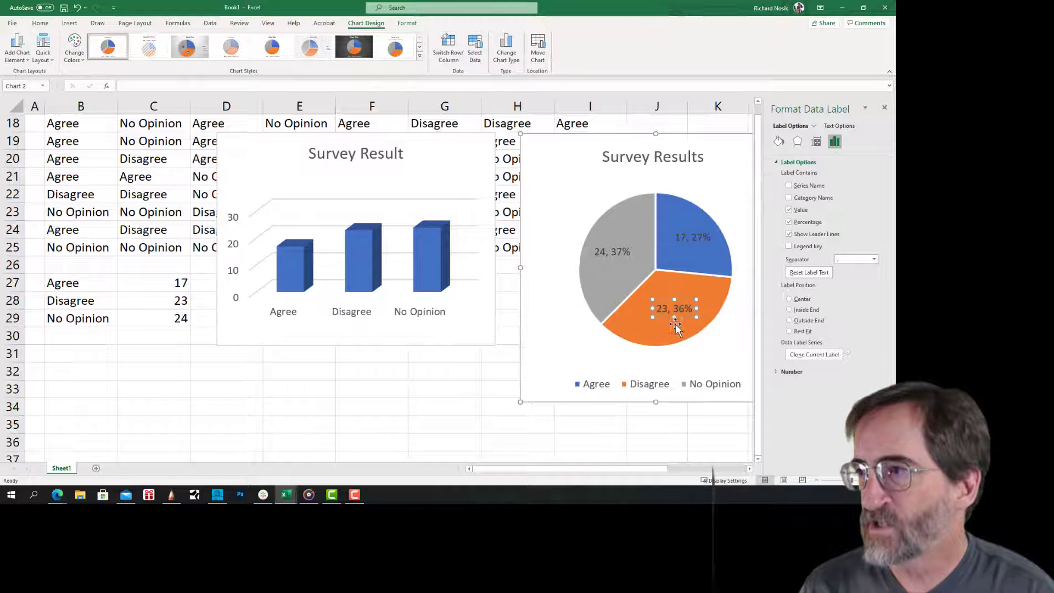
click(621, 252)
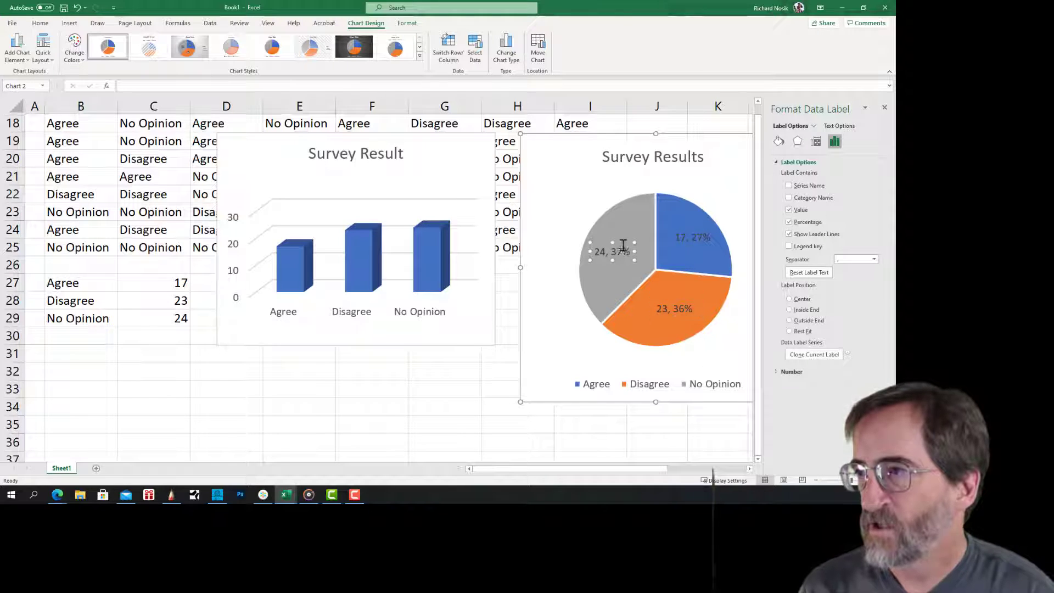
drag(624, 240, 572, 212)
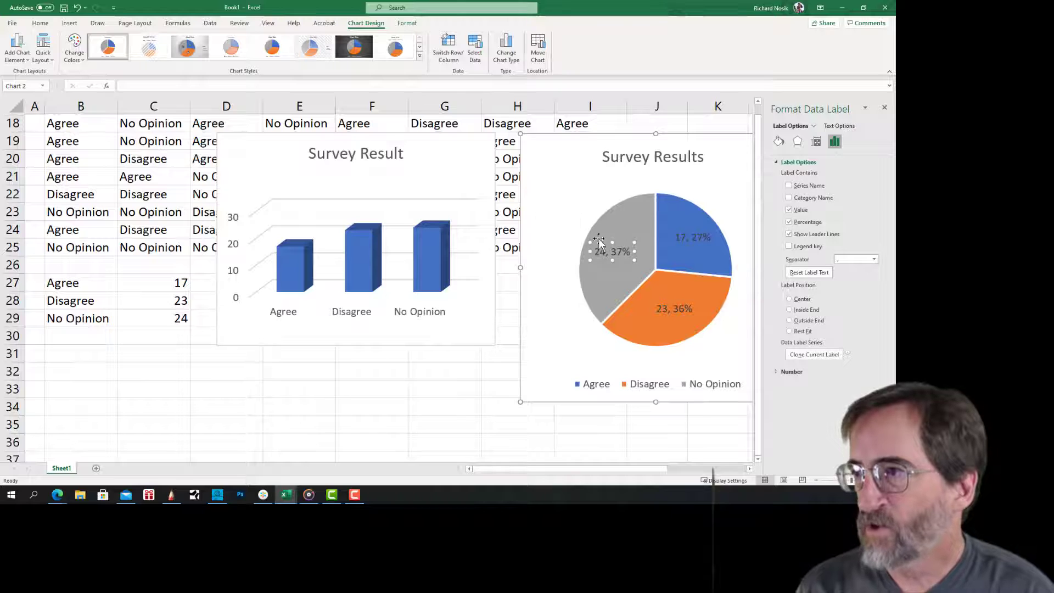
click(691, 238)
drag(704, 222, 717, 215)
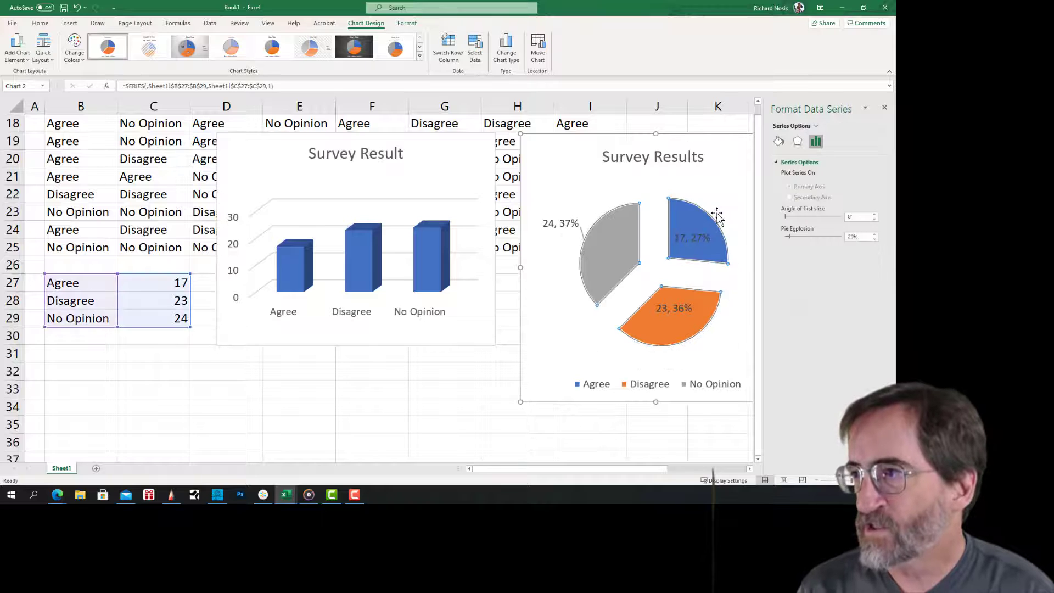
key(ctrl+z)
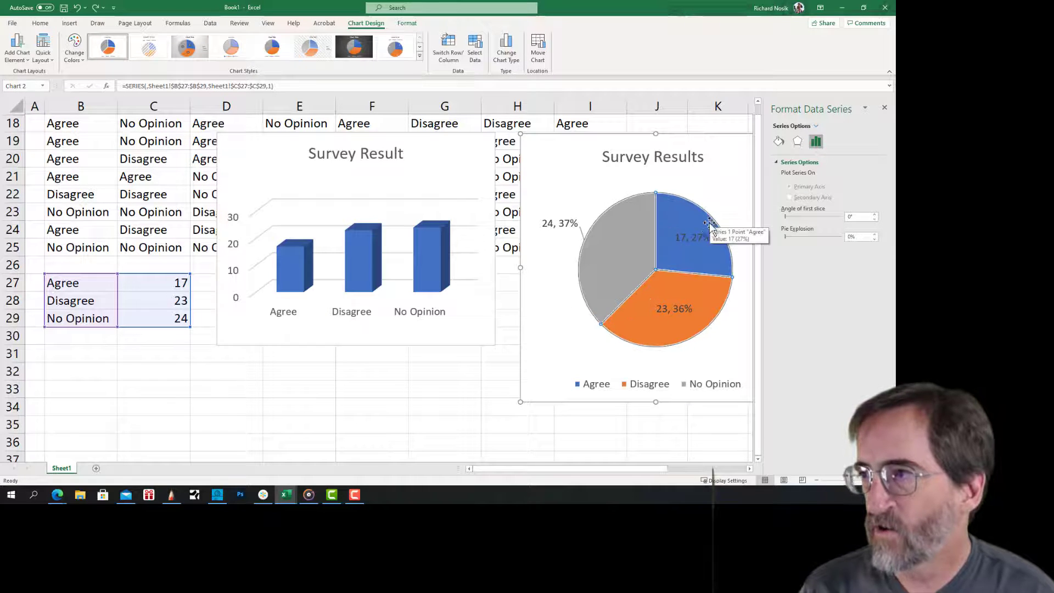
- Move the Agree and Disagree labels outside the pie next to their slices and close the label formatting options
click(698, 240)
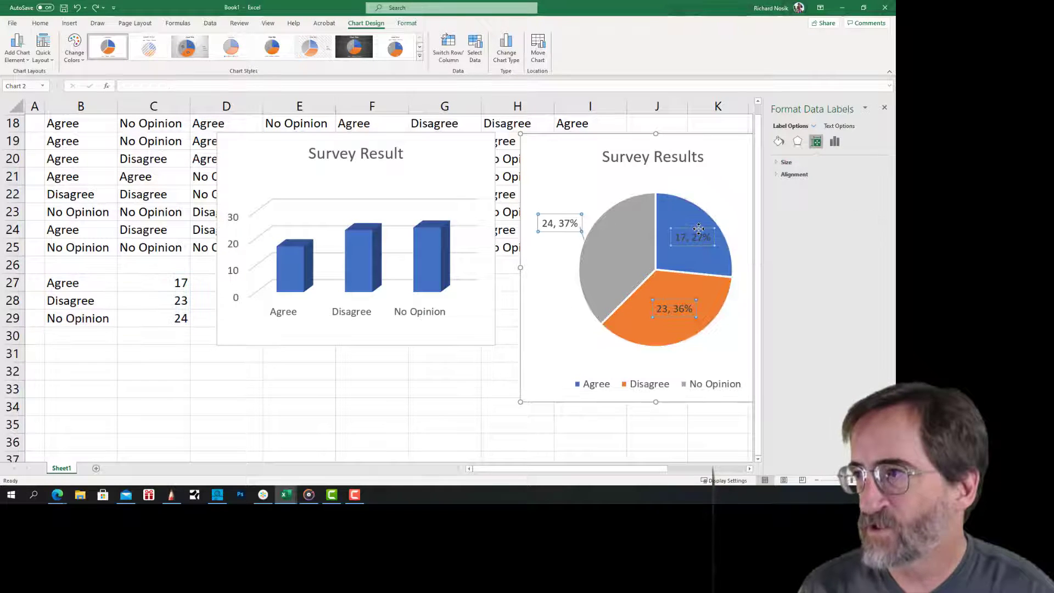
click(700, 228)
drag(701, 226, 735, 183)
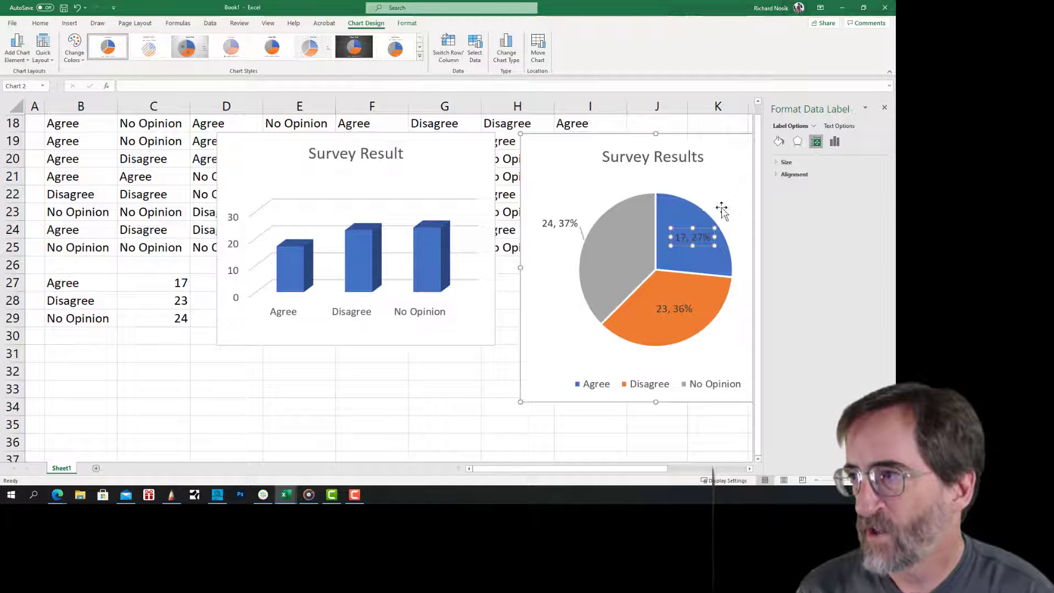
click(670, 308)
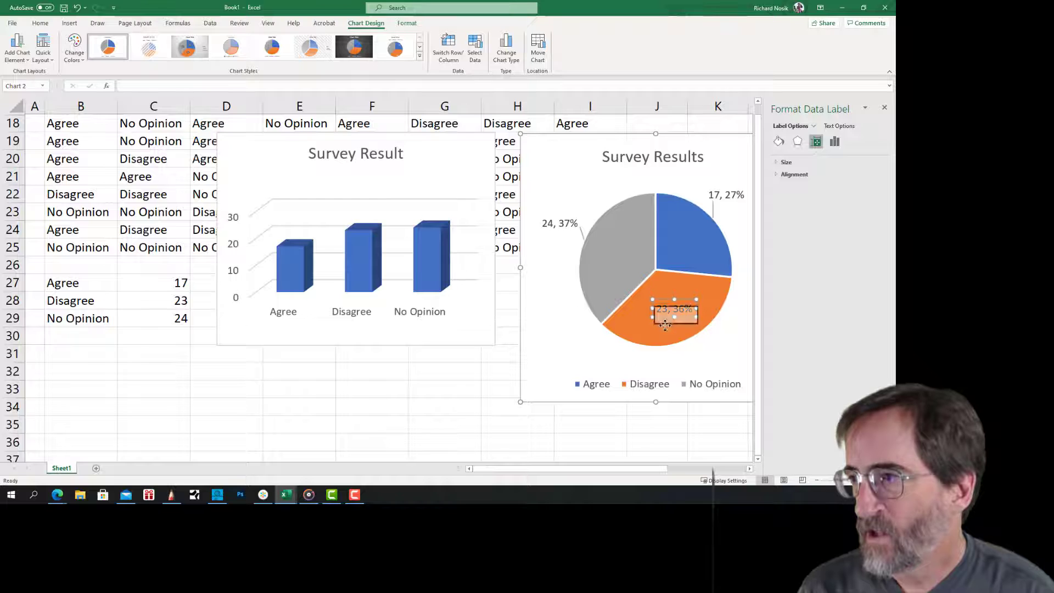
drag(664, 299, 657, 354)
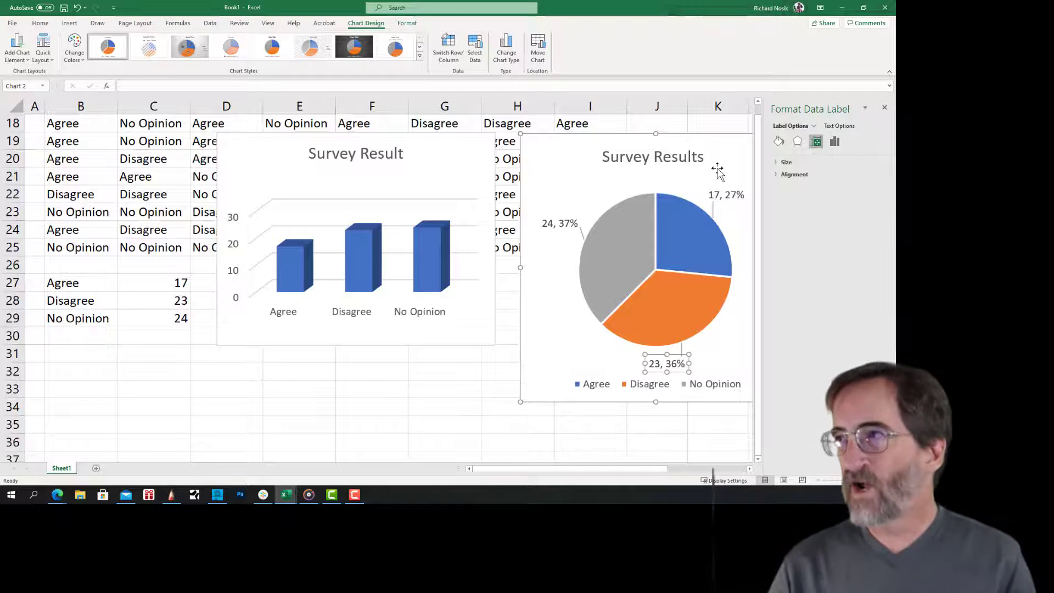
click(884, 107)
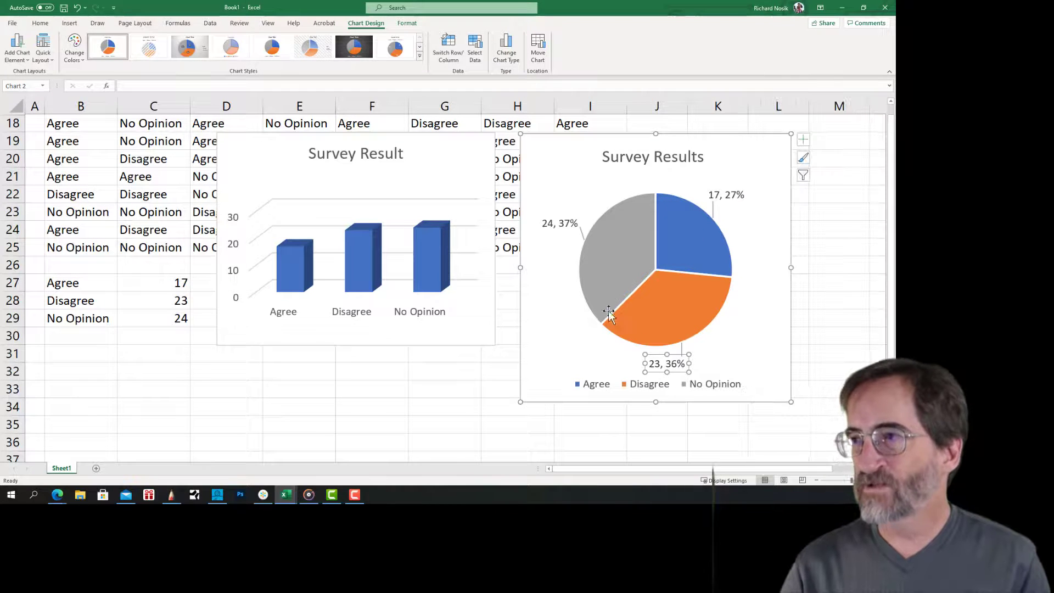